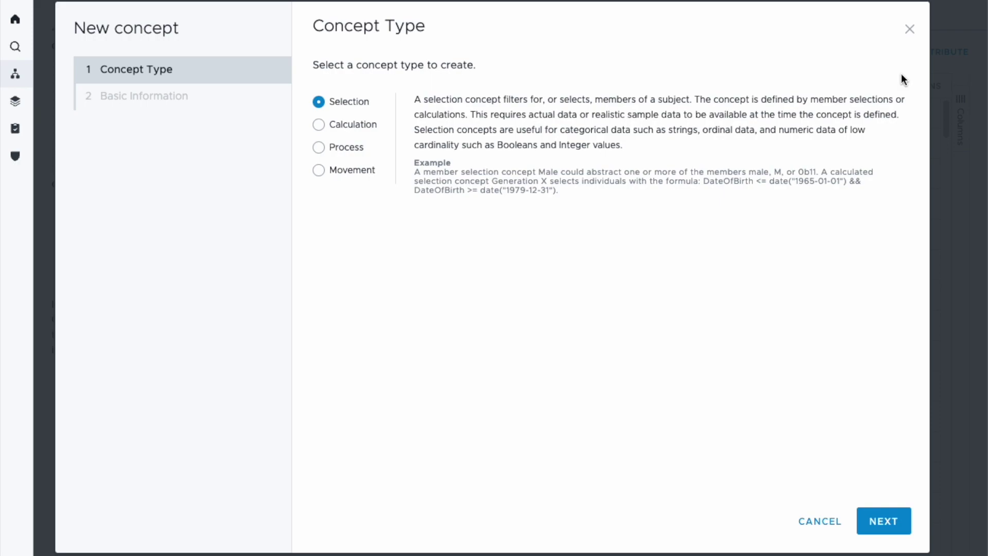
# Step: Review the descriptions of the Calculation, Process, Movement and Selection concept types
pyautogui.click(364, 123)
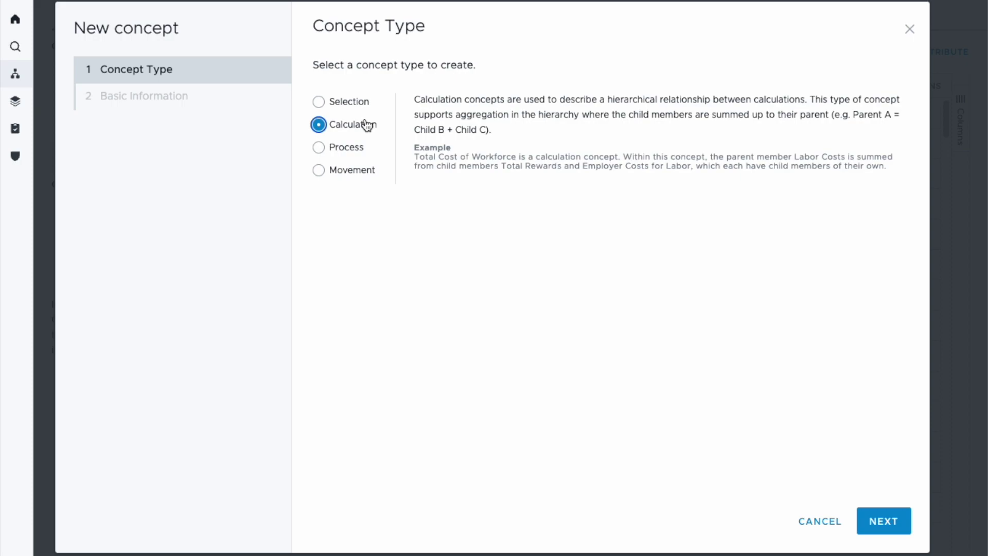
pyautogui.click(350, 150)
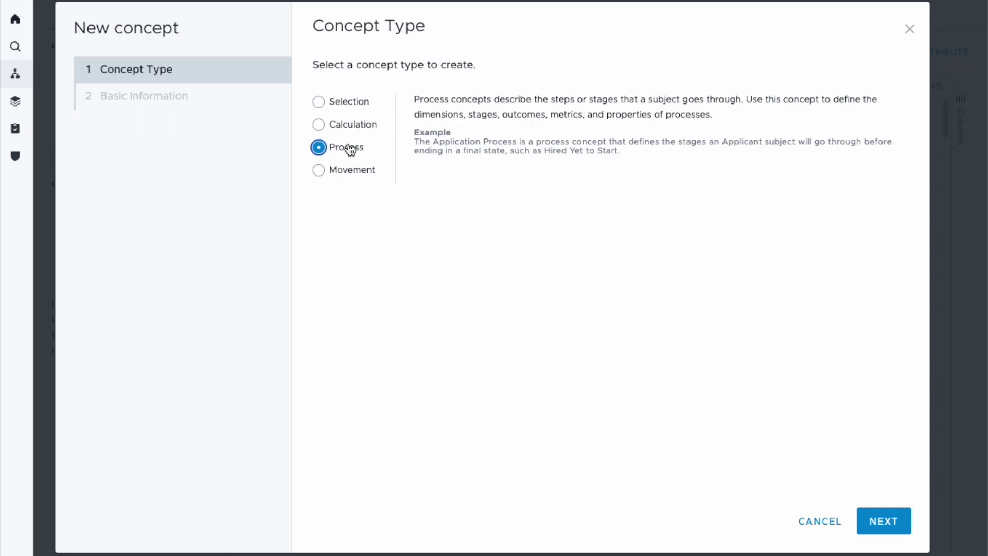
pyautogui.click(342, 176)
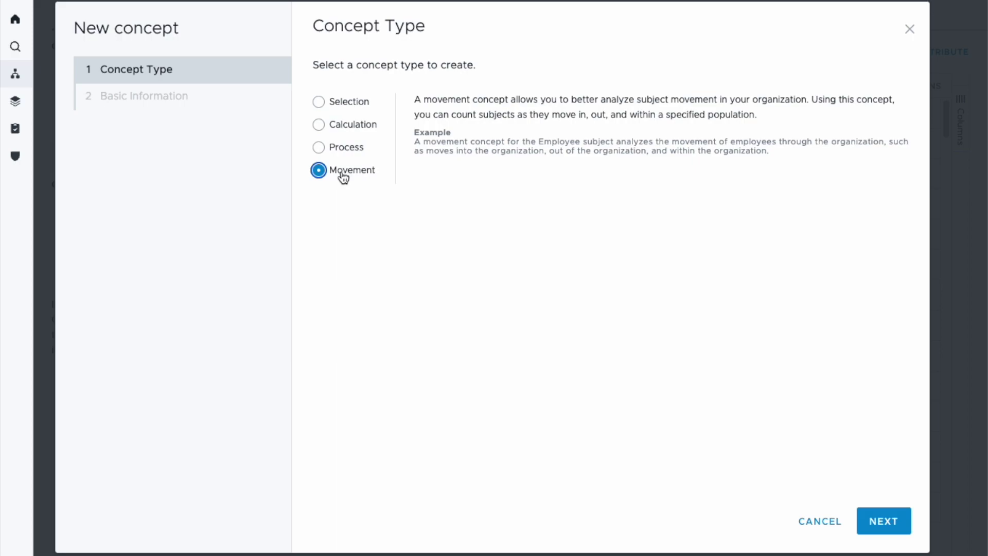
pyautogui.click(366, 107)
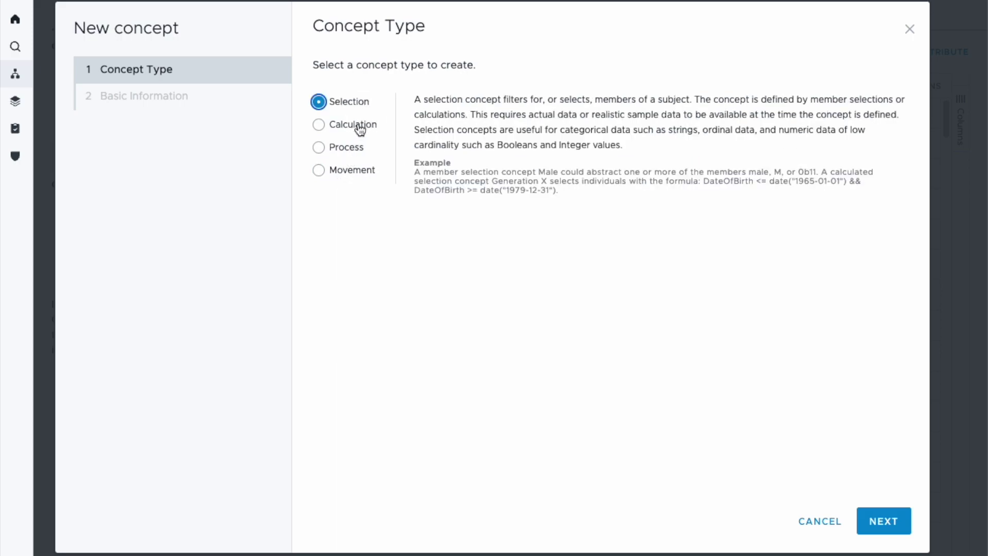
pyautogui.click(359, 126)
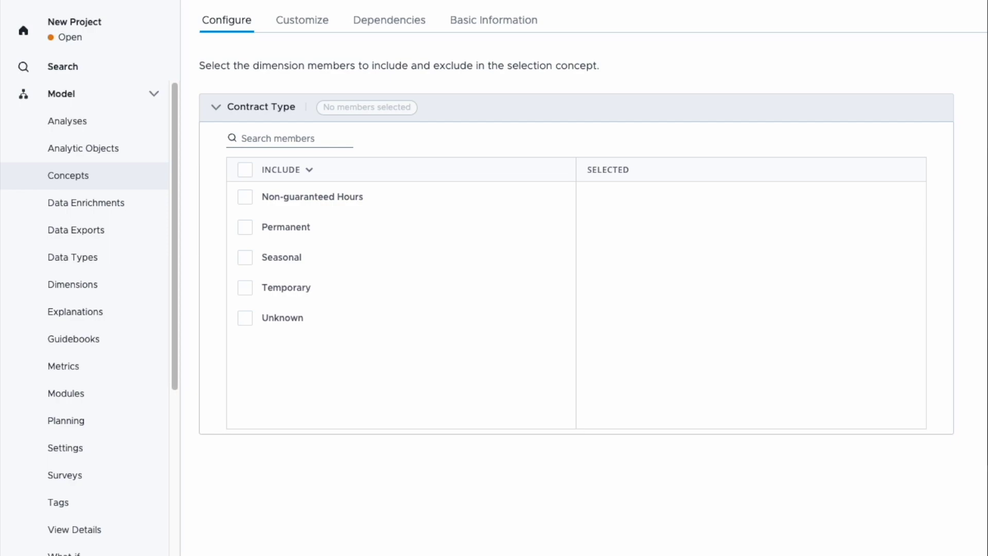
pyautogui.click(233, 111)
pyautogui.moveTo(233, 111); pyautogui.dragTo(292, 111)
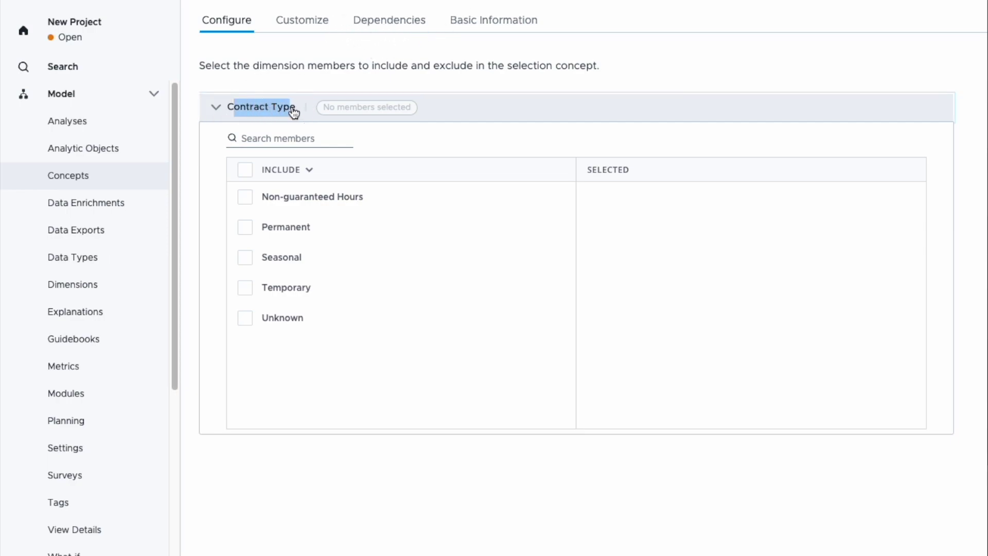
pyautogui.click(410, 109)
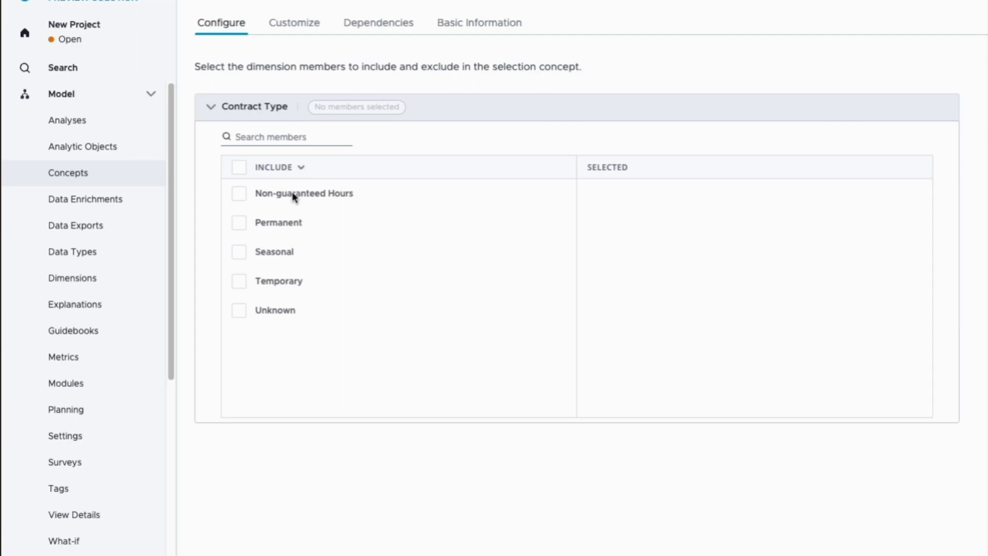
# Step: Include the Contract Type members Non-guaranteed Hours, Seasonal and Temporary in the concept, and clear that selection again
pyautogui.click(239, 196)
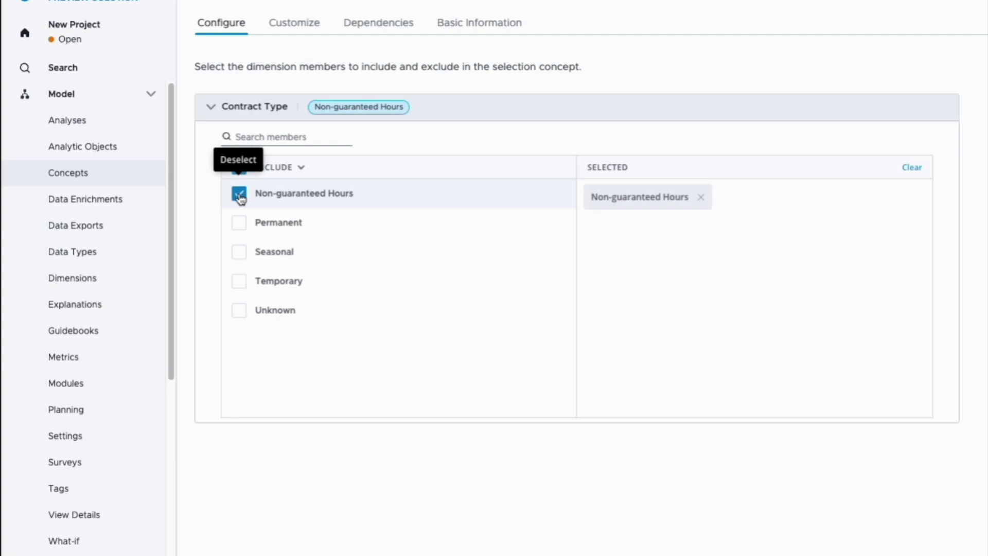
pyautogui.click(240, 254)
pyautogui.click(240, 284)
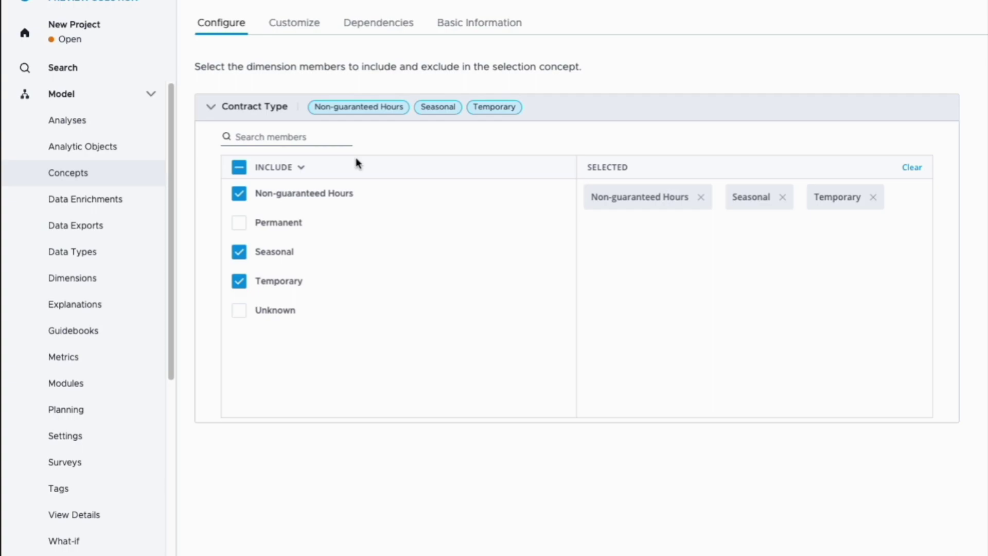
pyautogui.click(918, 168)
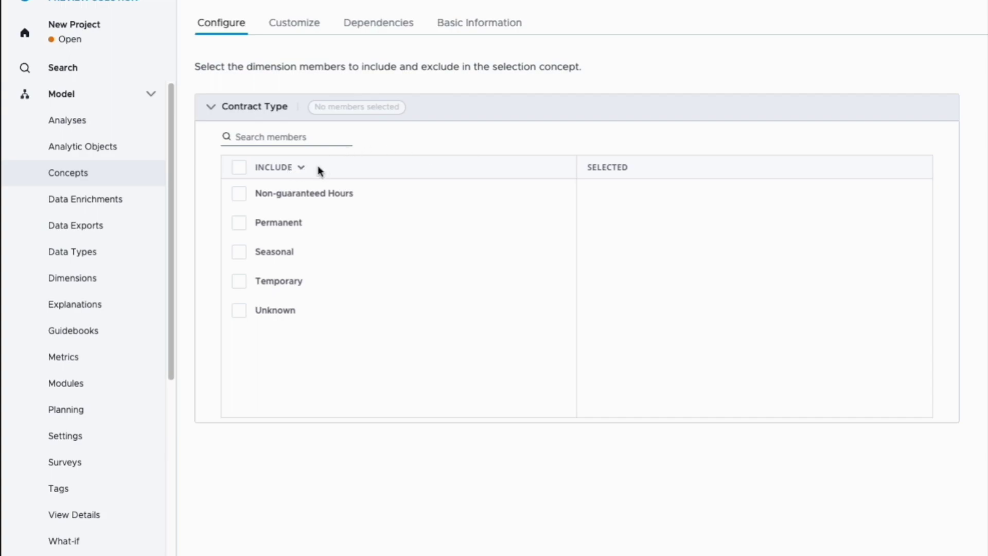
# Step: Switch the Contract Type member list to exclude mode and exclude the Permanent member
pyautogui.click(302, 168)
pyautogui.click(258, 228)
pyautogui.click(276, 226)
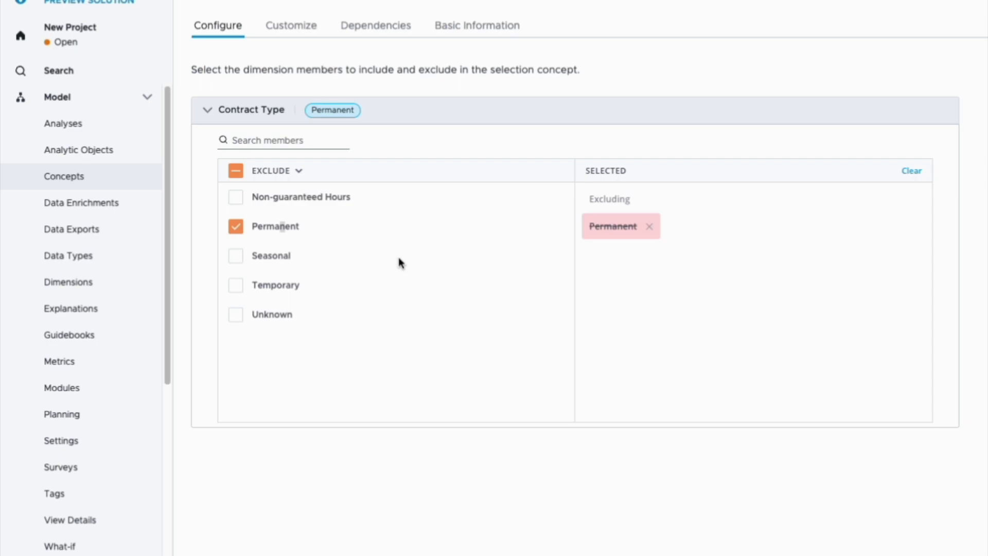
# Step: Replace the concept's selected Contract Type dimension with the Employment Type dimension, searching the available dimensions for Employment
pyautogui.click(291, 29)
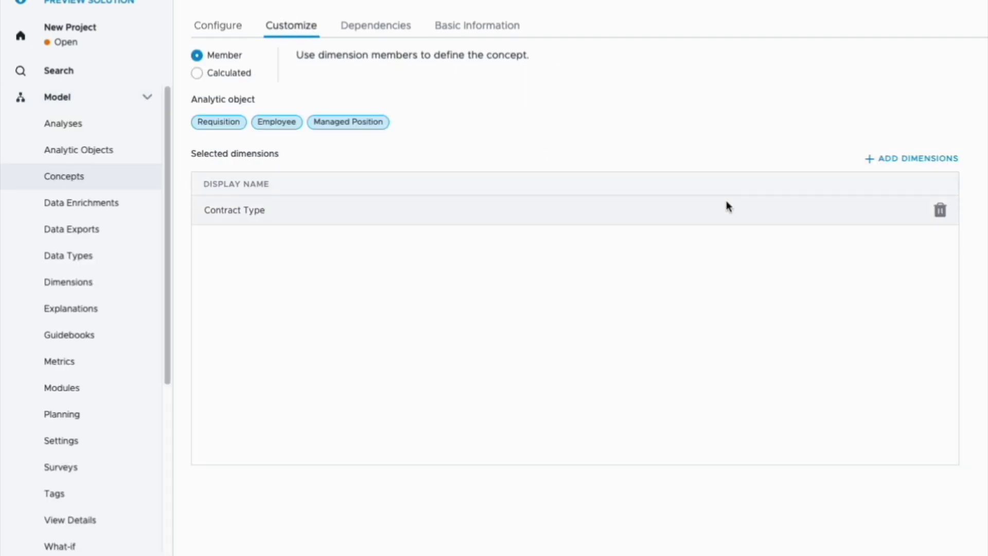
pyautogui.click(940, 211)
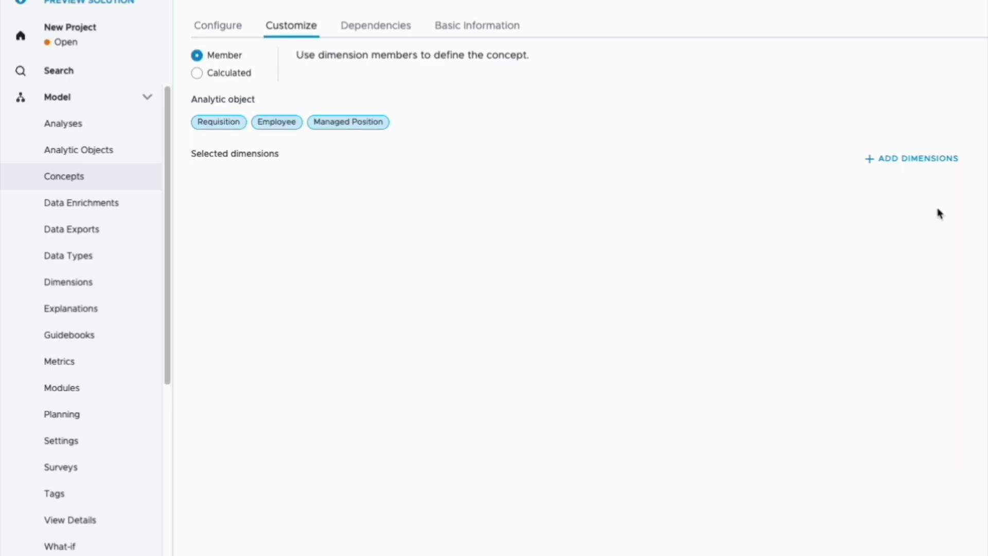
pyautogui.click(924, 163)
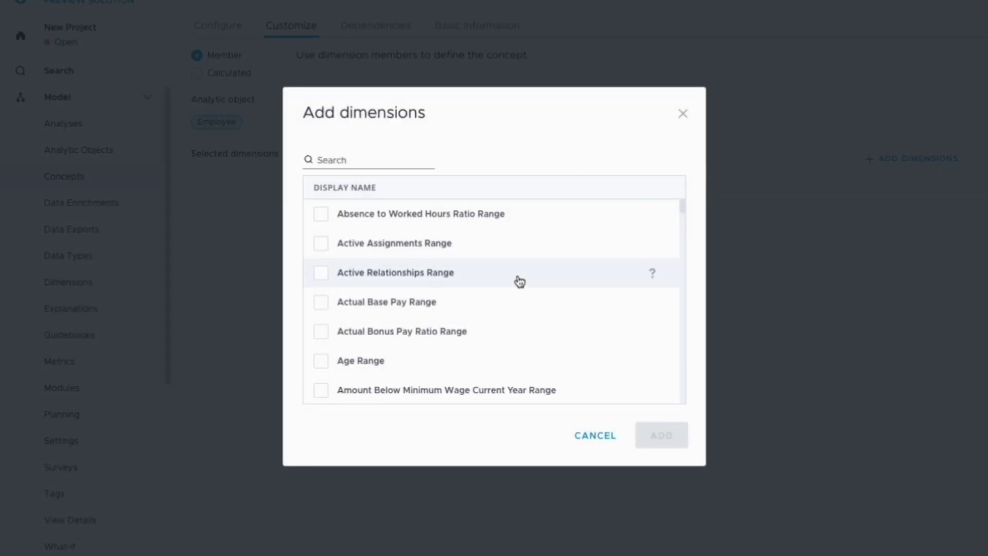
pyautogui.scroll(-1, 520, 280)
pyautogui.scroll(-8, 520, 280)
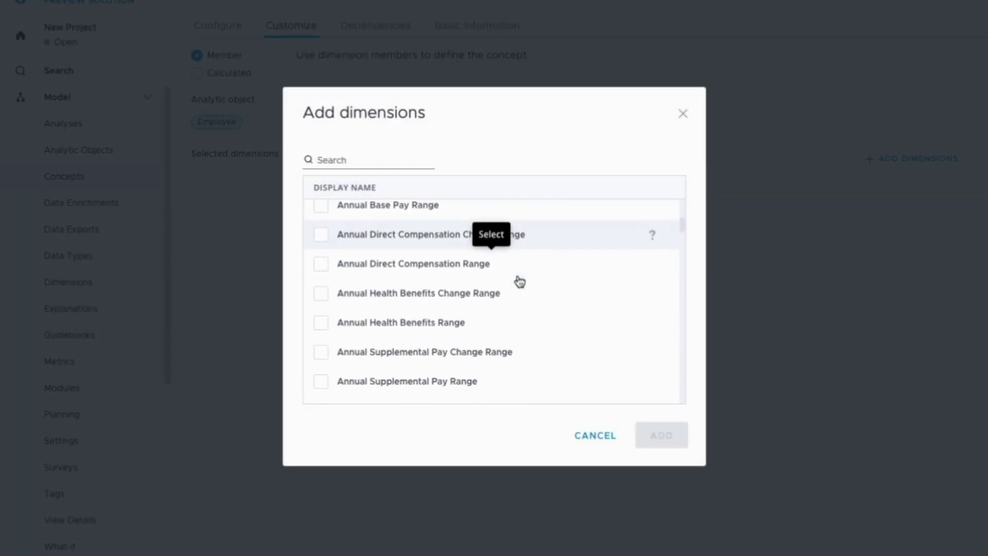
pyautogui.scroll(-11, 520, 280)
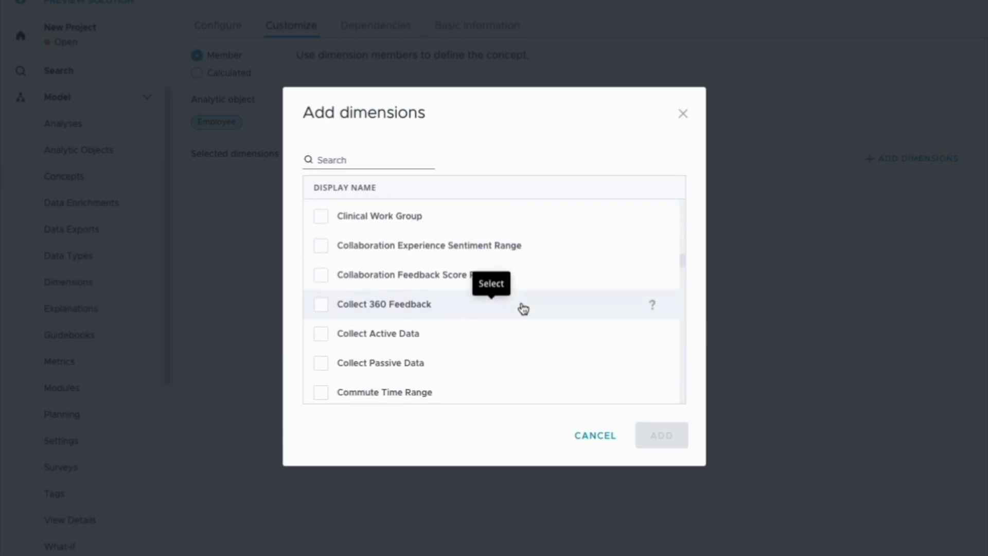
pyautogui.scroll(-1, 524, 309)
pyautogui.click(376, 163)
pyautogui.write('Employment')
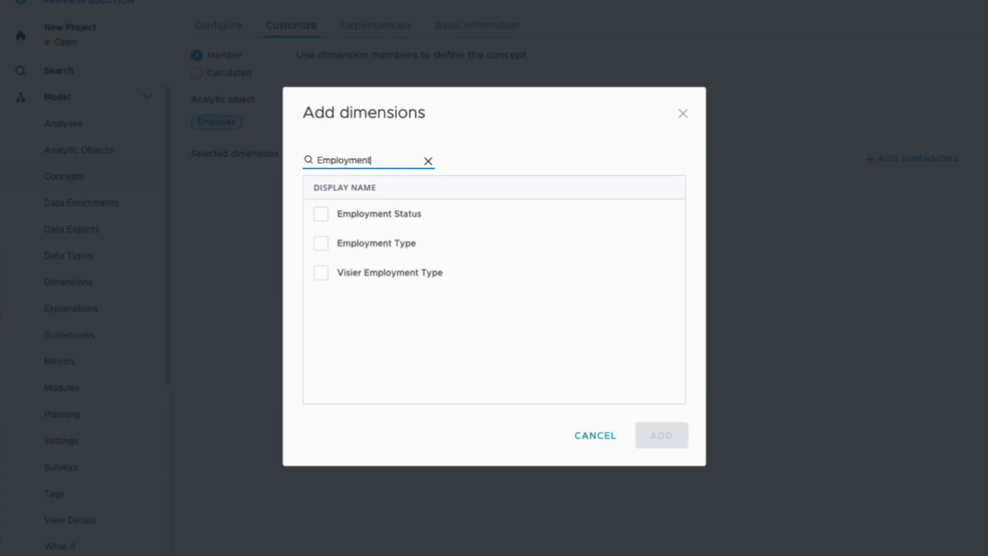
pyautogui.click(324, 240)
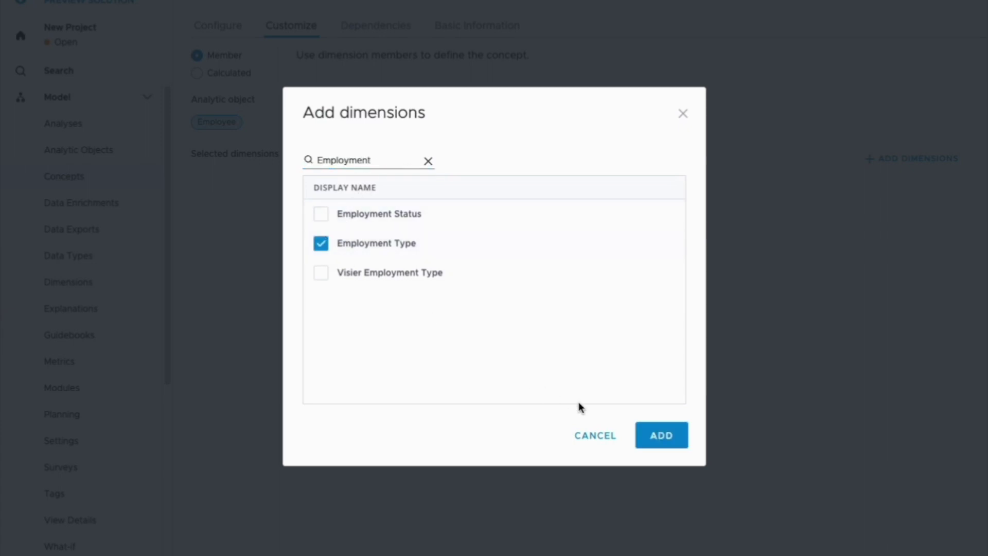
pyautogui.click(662, 437)
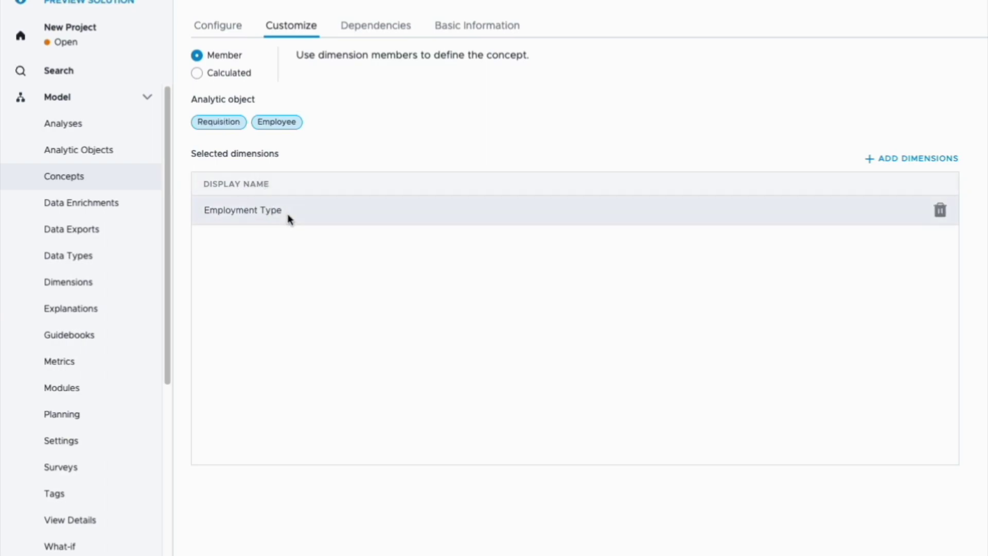
# Step: Configure the concept to include the Employment Type members Seasonal, Casual and Part-time shifts On Call
pyautogui.click(215, 27)
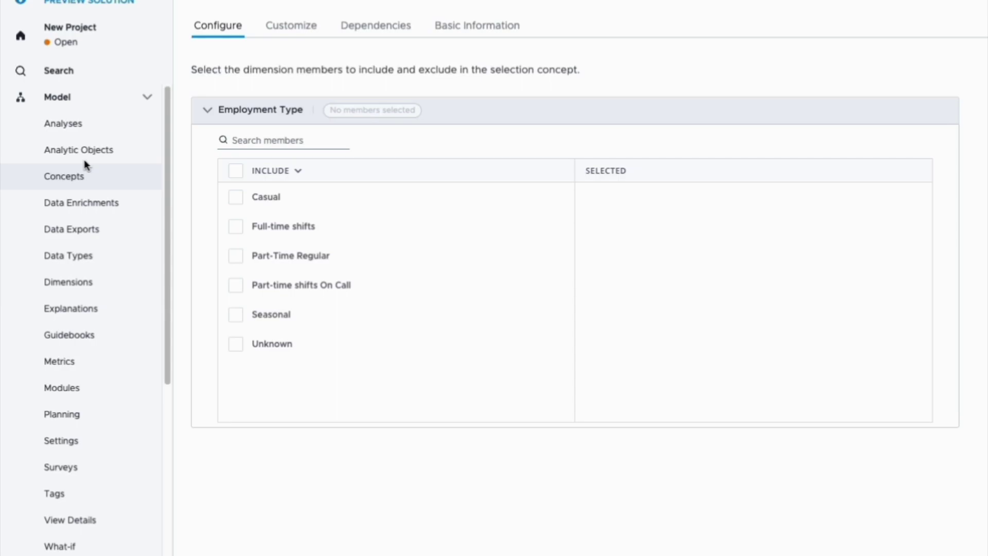
pyautogui.click(267, 317)
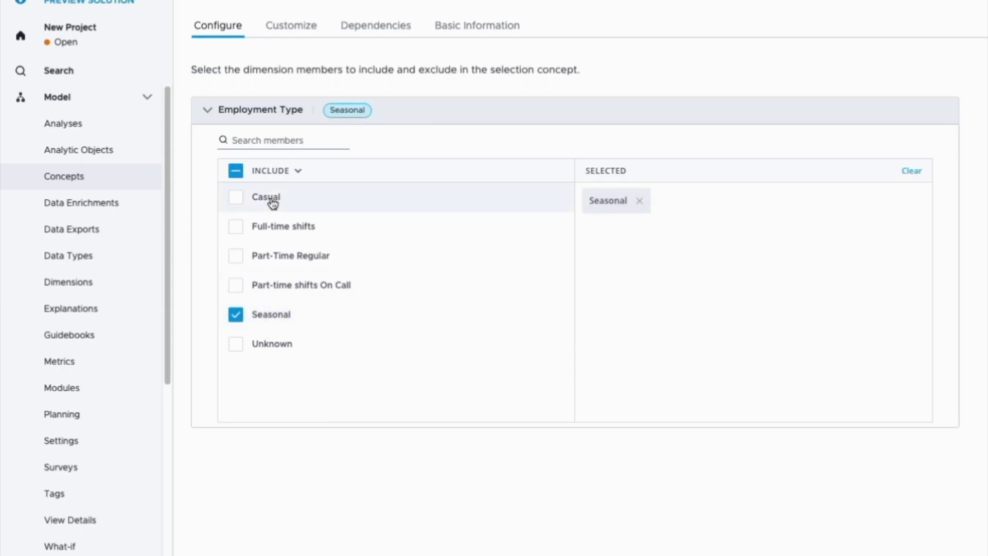
pyautogui.click(273, 202)
pyautogui.click(298, 288)
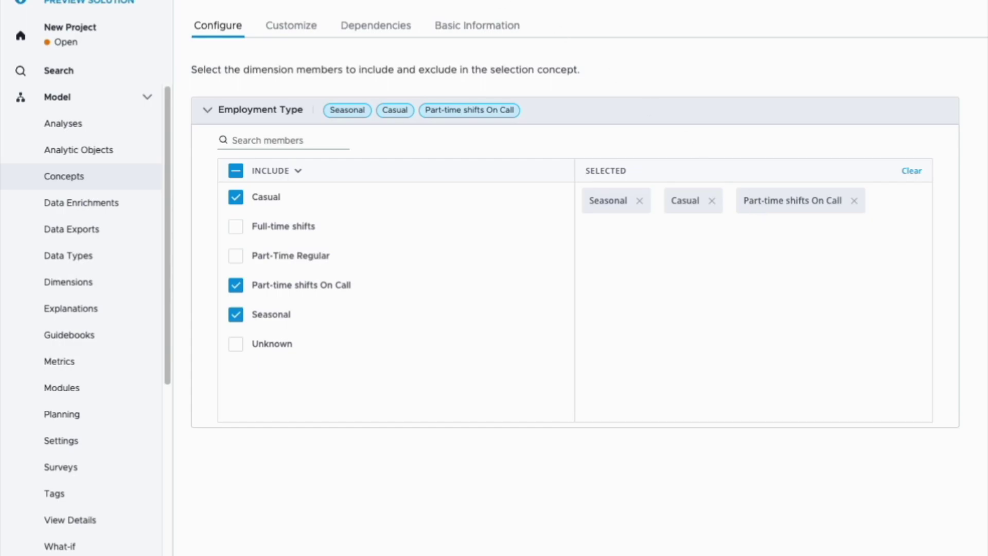
# Step: Change the concept's English display name to Contingent Workers in its basic information
pyautogui.click(471, 29)
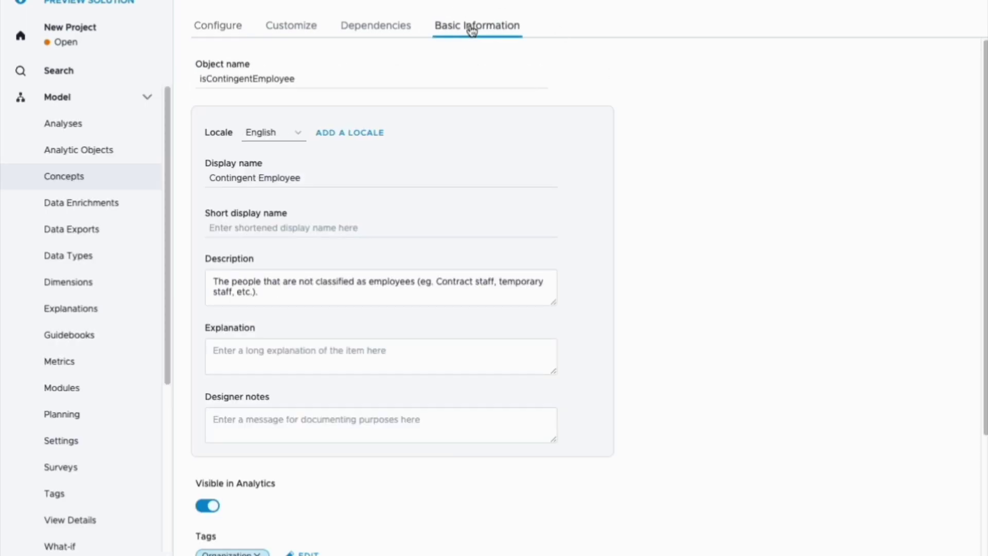
pyautogui.doubleClick(278, 177)
pyautogui.write('Workers')
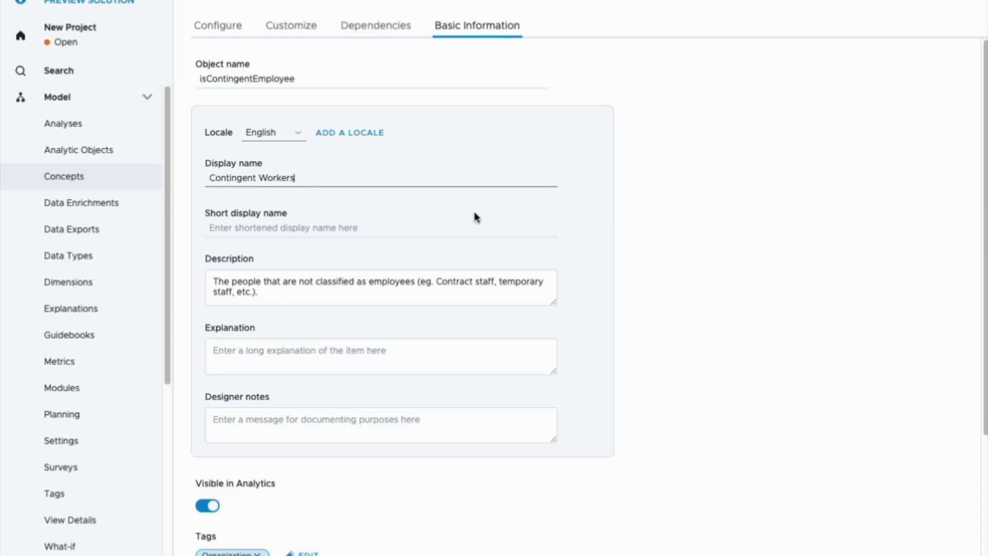
pyautogui.click(627, 251)
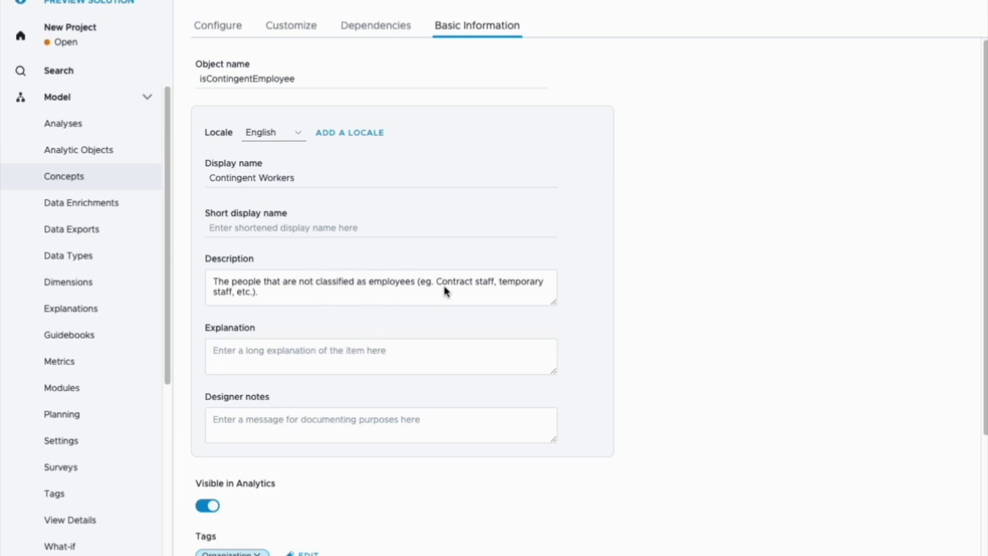
# Step: In the concept's English description, replace the word "Contract" with "Casual" and "temporary" with "Seasonal"
pyautogui.doubleClick(463, 287)
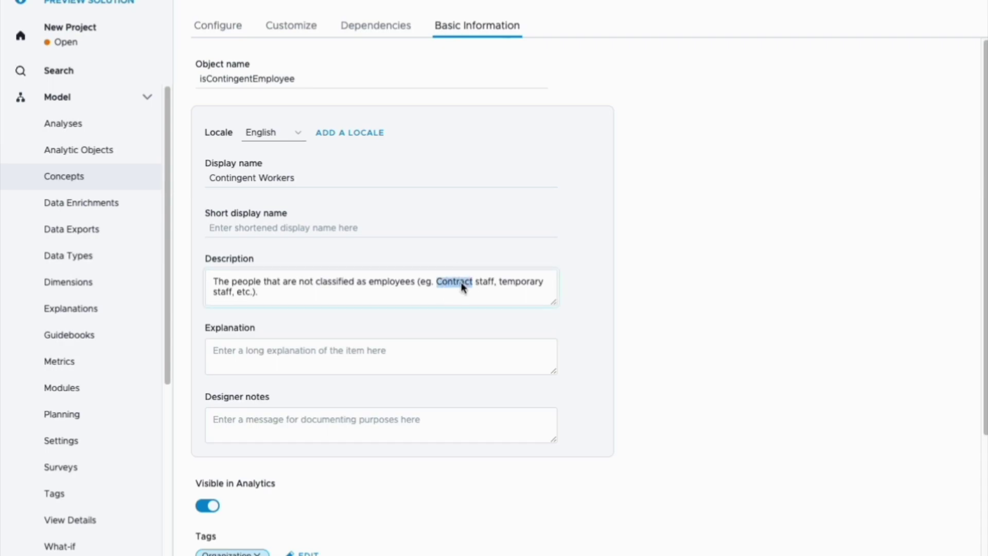
pyautogui.write('Casua')
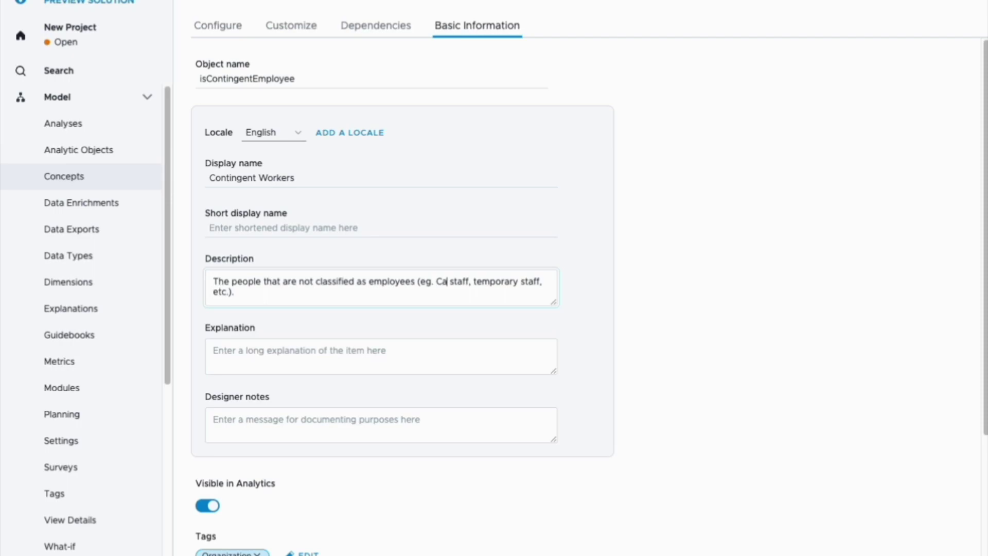
pyautogui.write('l')
pyautogui.doubleClick(508, 287)
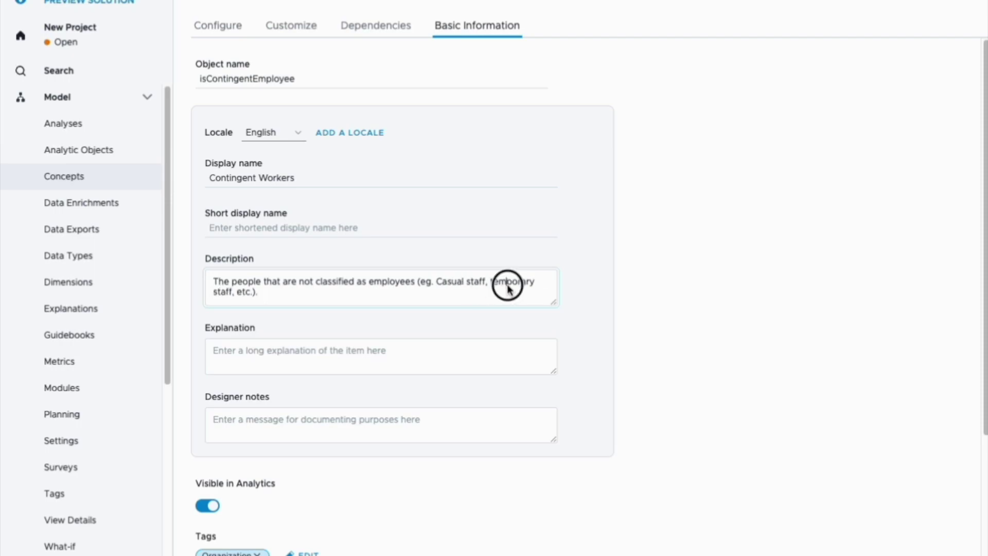
pyautogui.write('Seasonal')
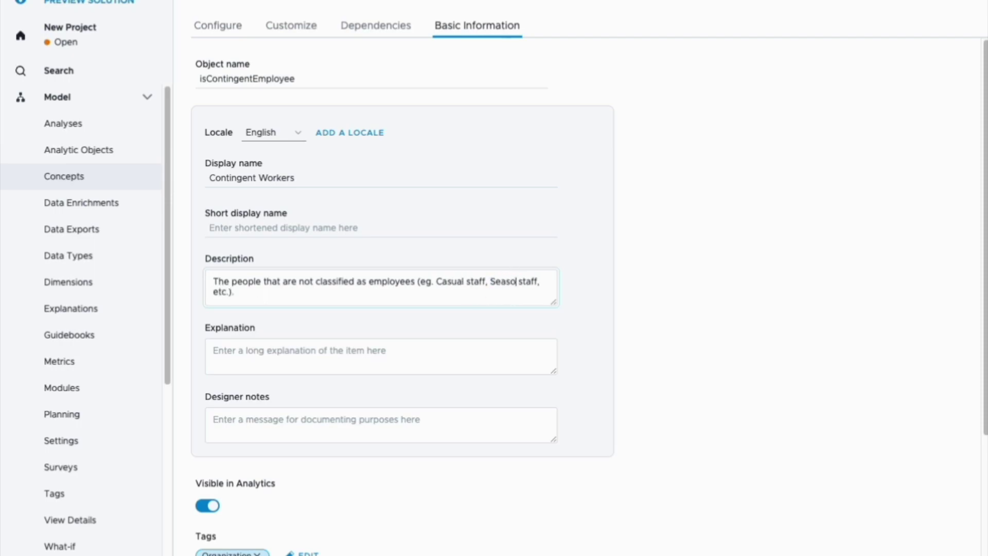
pyautogui.click(616, 367)
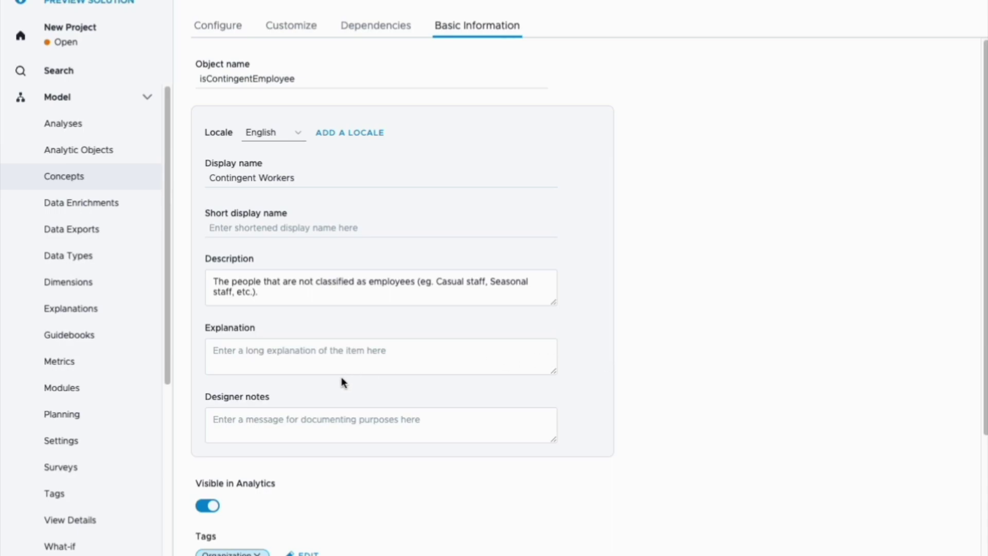
# Step: Review the concept's visibility and tag settings and its basic information in the Español, Français and Português locales
pyautogui.scroll(-5, 343, 381)
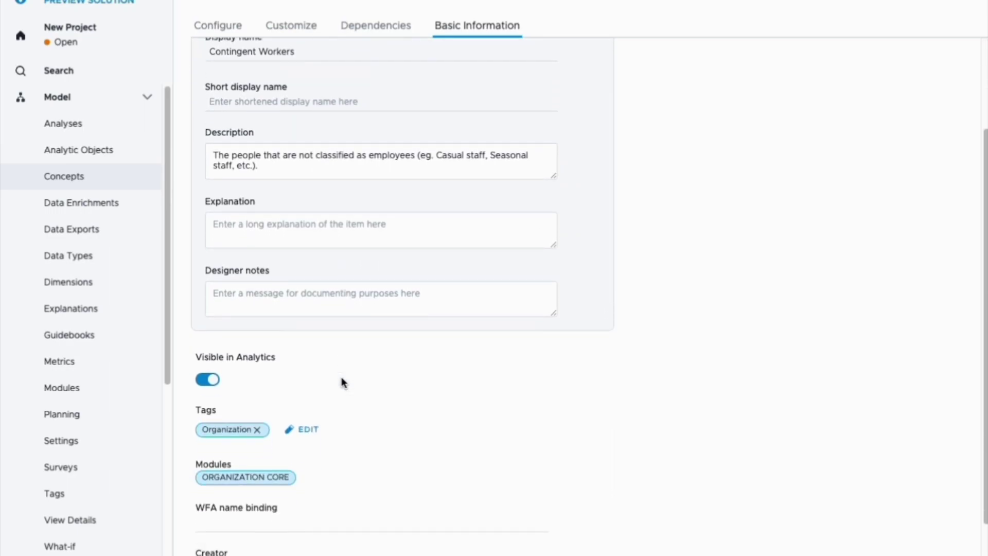
pyautogui.scroll(5, 343, 382)
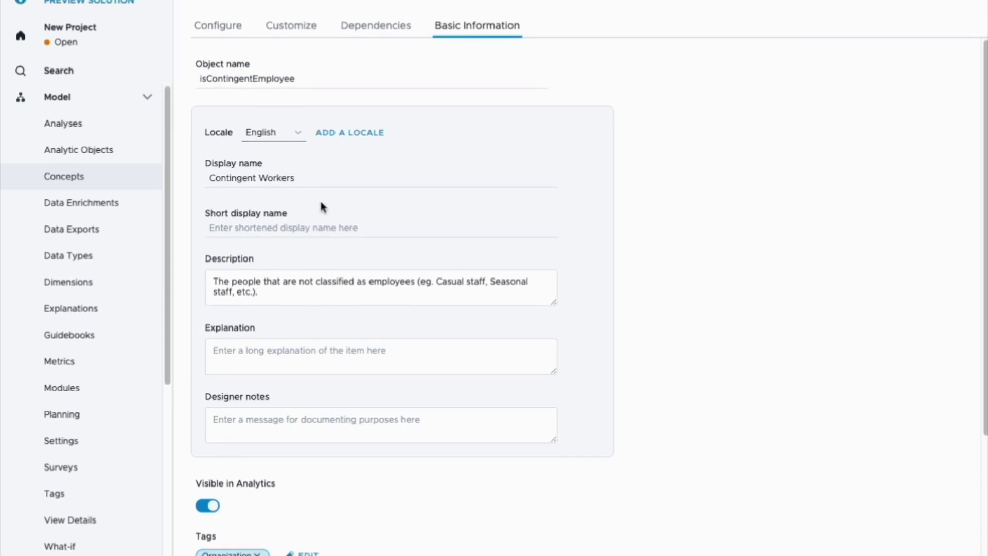
pyautogui.click(278, 137)
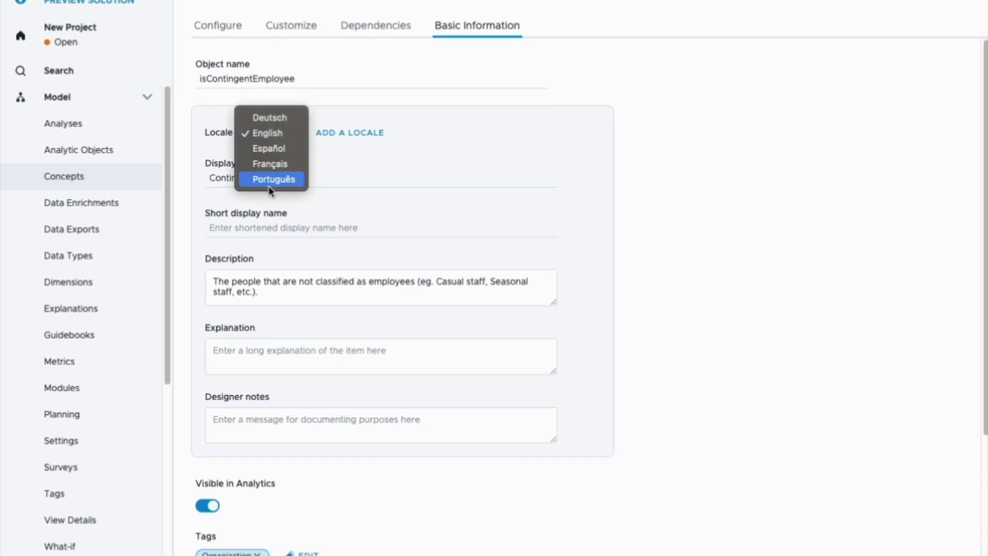
pyautogui.click(267, 147)
pyautogui.click(268, 135)
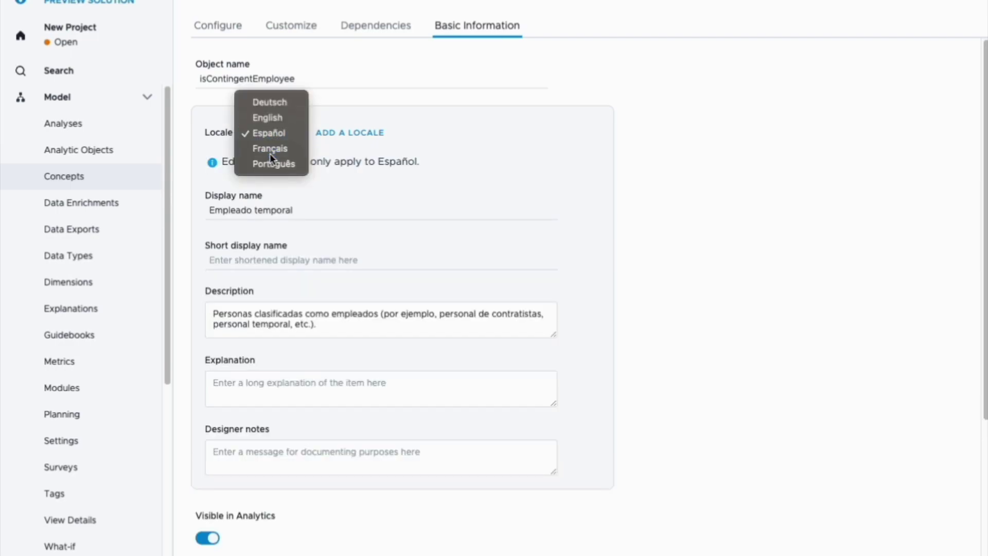
pyautogui.click(270, 152)
pyautogui.click(270, 134)
pyautogui.click(273, 148)
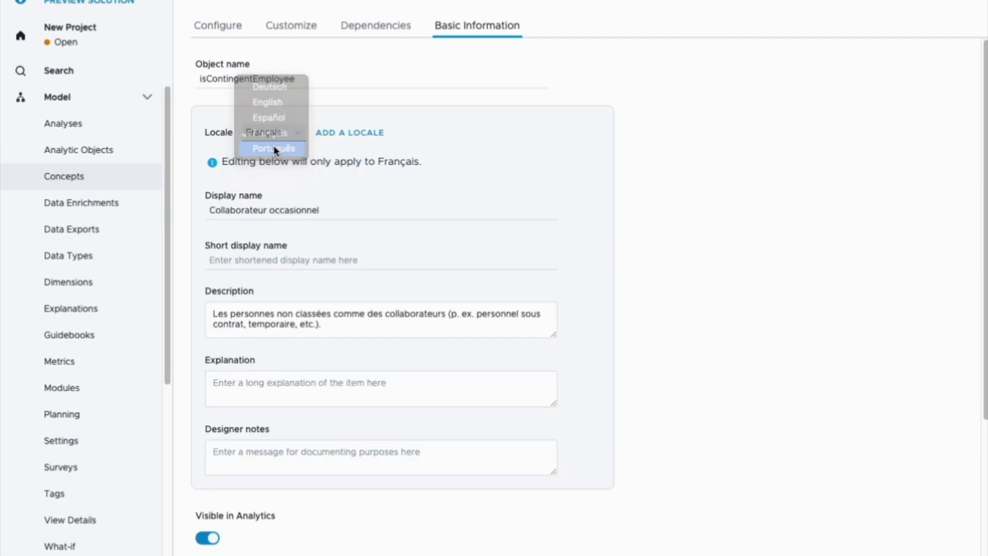
# Step: Review the concept's basic information in the Deutsch locale and return to the English locale
pyautogui.click(270, 133)
pyautogui.click(272, 71)
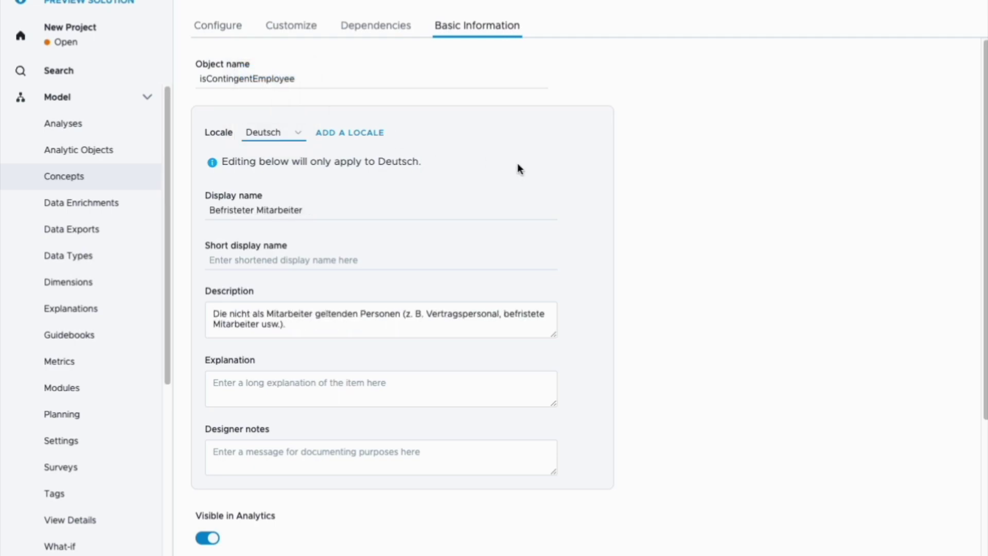
pyautogui.click(276, 137)
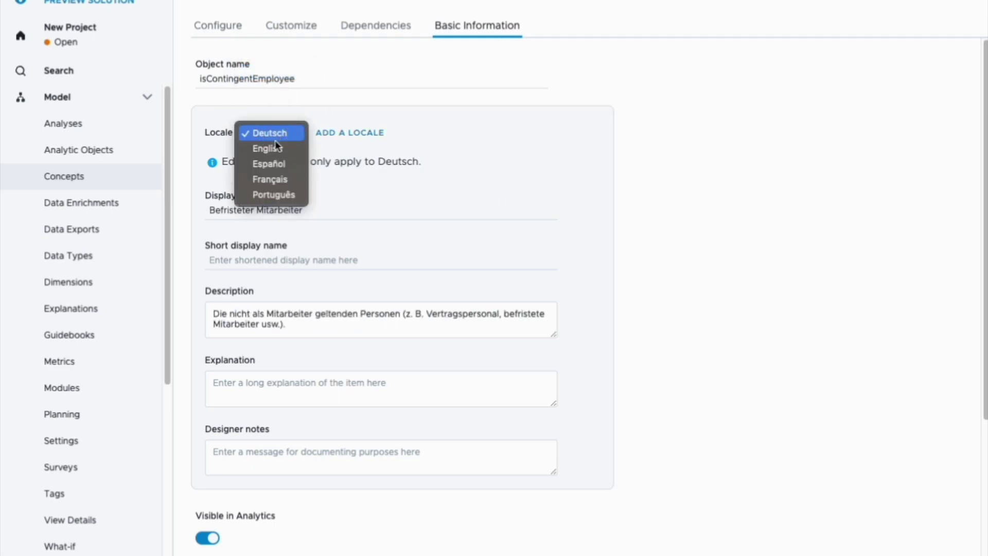
pyautogui.click(272, 150)
# Step: Turn the concept's Visible in Analytics setting off and back on
pyautogui.scroll(-5, 277, 248)
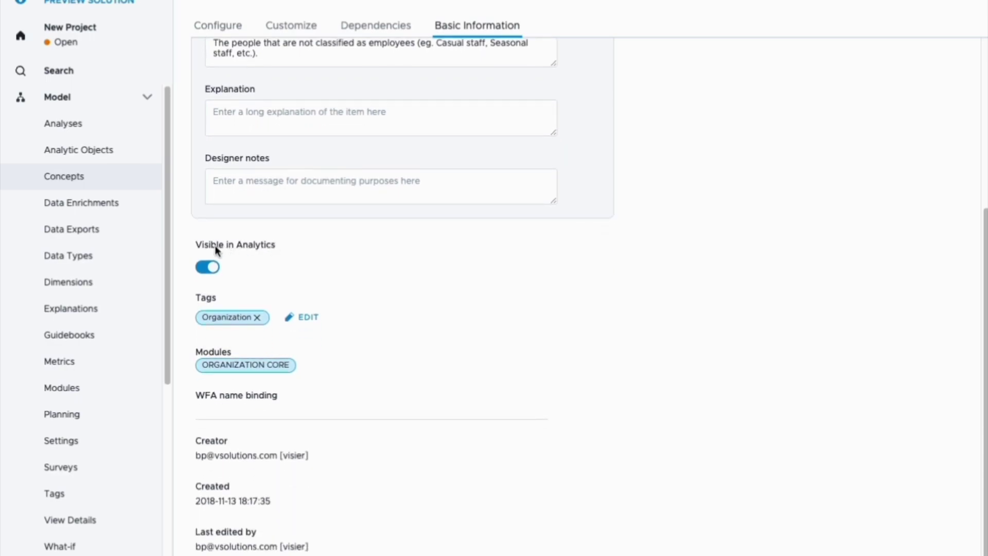
pyautogui.moveTo(195, 246); pyautogui.dragTo(282, 246)
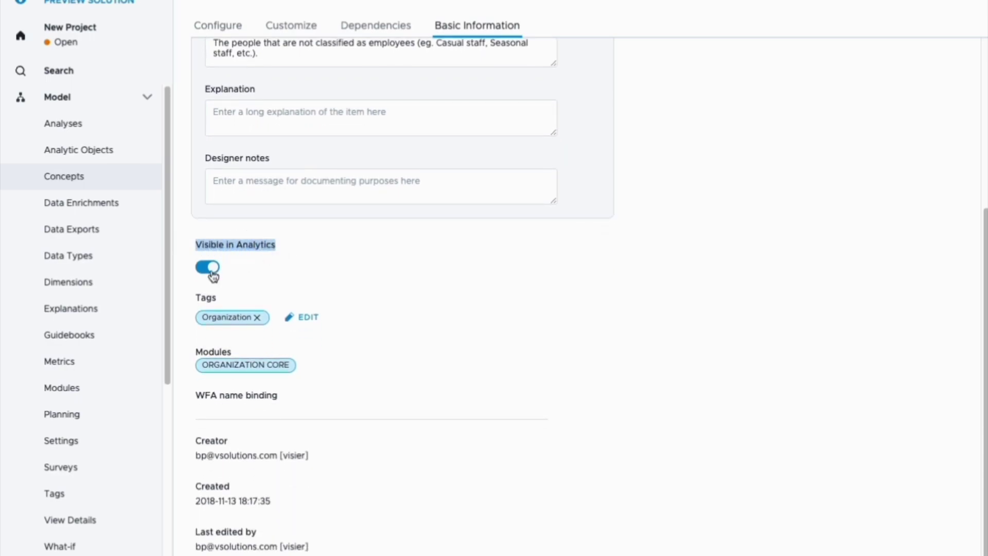
pyautogui.click(210, 267)
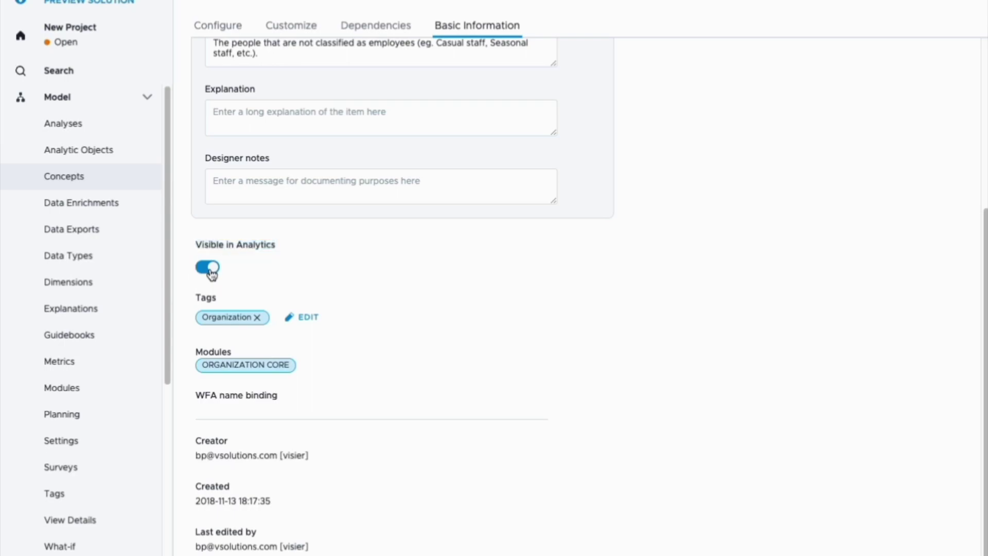
pyautogui.click(210, 270)
pyautogui.click(210, 269)
# Step: Remove the Organization tag from the concept and add the same tag back
pyautogui.moveTo(201, 295); pyautogui.dragTo(216, 301)
pyautogui.click(216, 301)
pyautogui.click(257, 319)
pyautogui.click(238, 320)
pyautogui.click(402, 110)
pyautogui.write('qrganis')
pyautogui.press('BackSpace')
pyautogui.press('BackSpace')
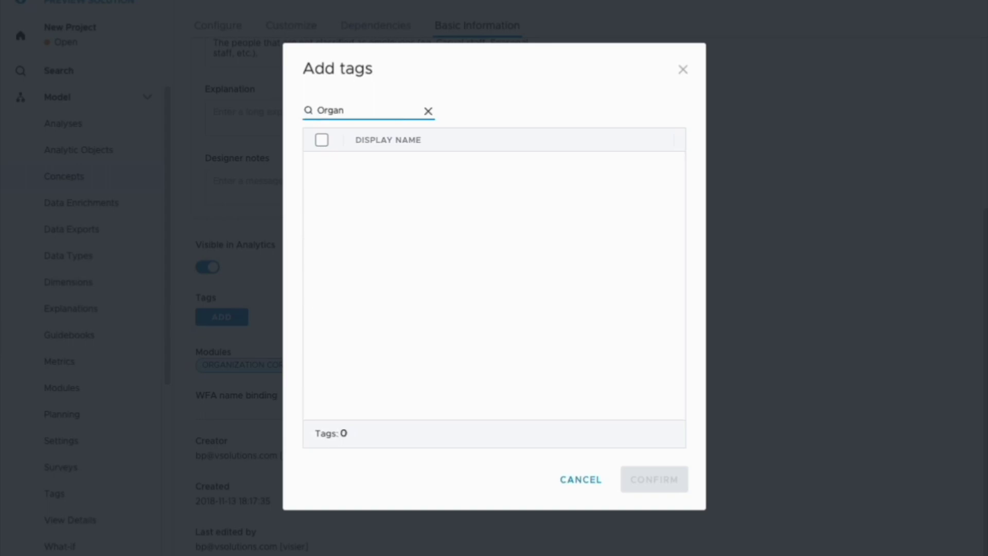
pyautogui.write('ization')
pyautogui.press('BackSpace')
pyautogui.press('BackSpace')
pyautogui.press('BackSpace')
pyautogui.press('BackSpace')
pyautogui.press('BackSpace')
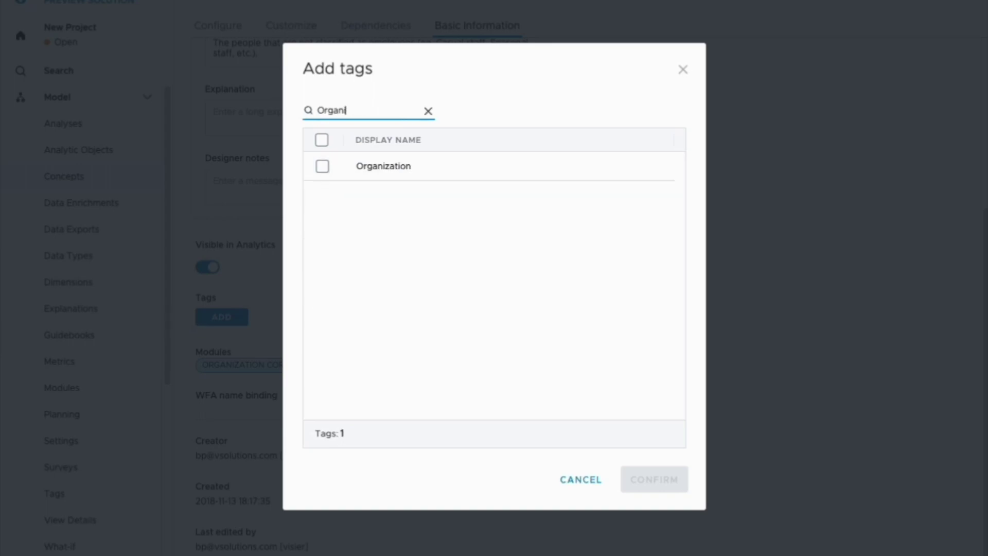
pyautogui.click(324, 166)
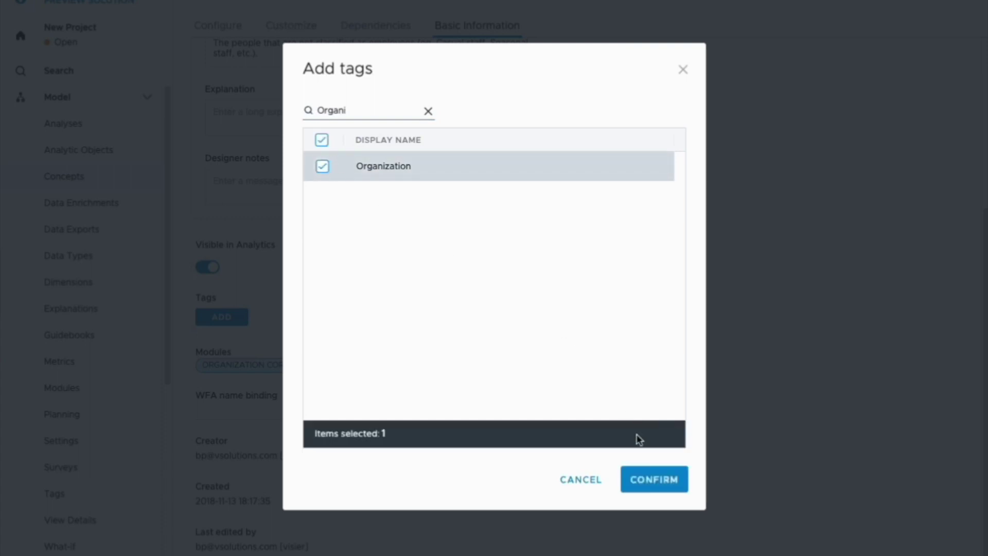
pyautogui.click(636, 480)
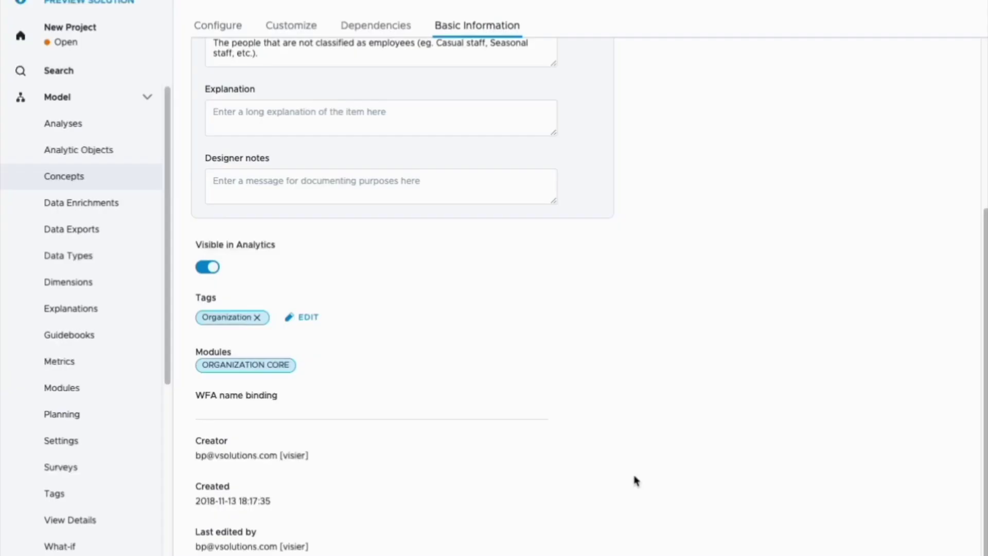
# Step: Add the Demographics tag to the concept alongside its Organization tag
pyautogui.click(308, 317)
pyautogui.doubleClick(360, 112)
pyautogui.write('demo')
pyautogui.click(323, 167)
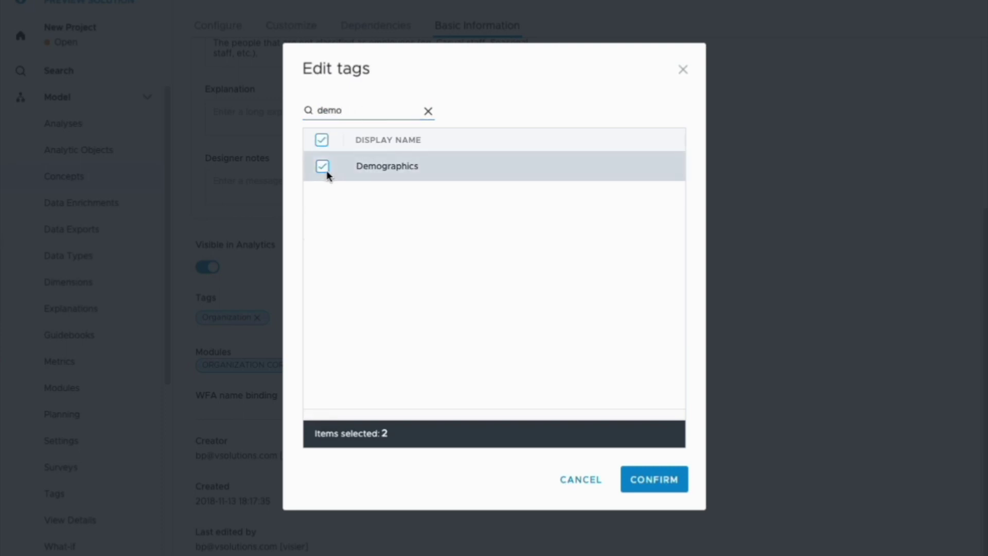
pyautogui.click(646, 483)
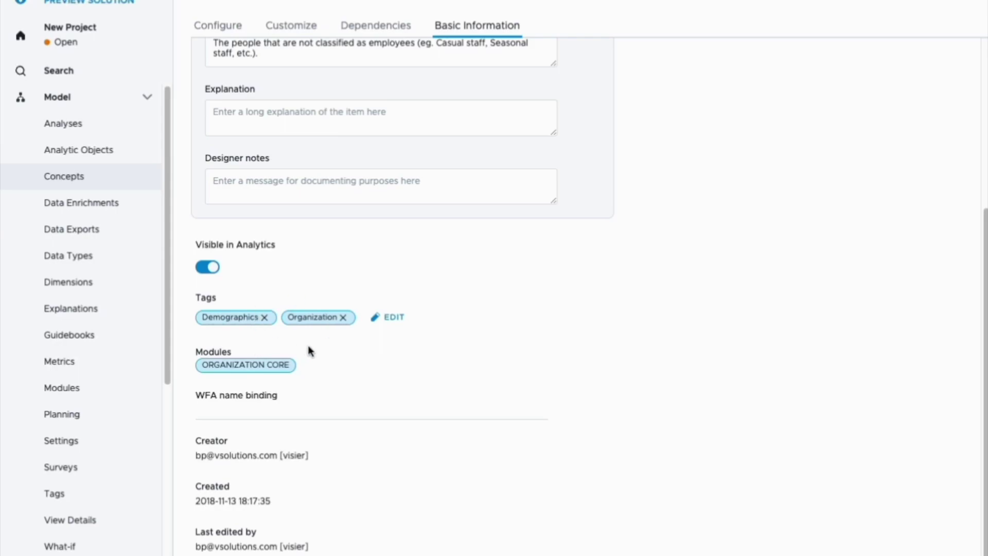
pyautogui.scroll(5, 324, 406)
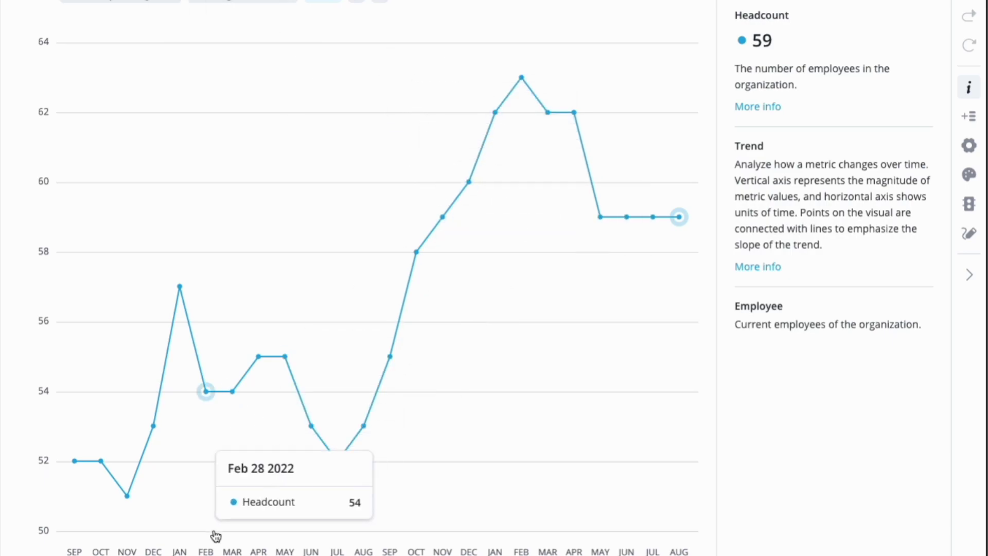
# Step: Remove the filter from the Headcount trend and group employees by Contingent Workers
pyautogui.click(180, 286)
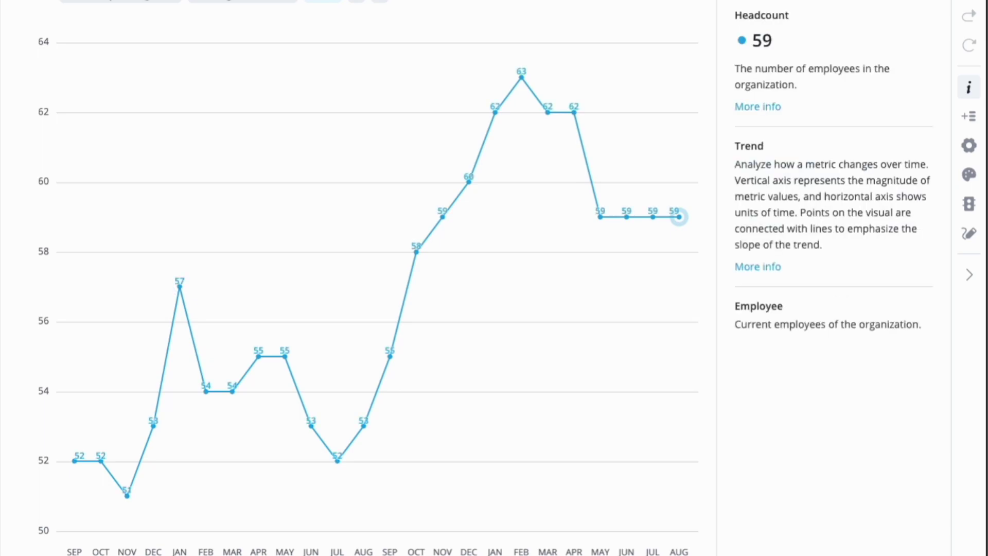
pyautogui.click(296, 0)
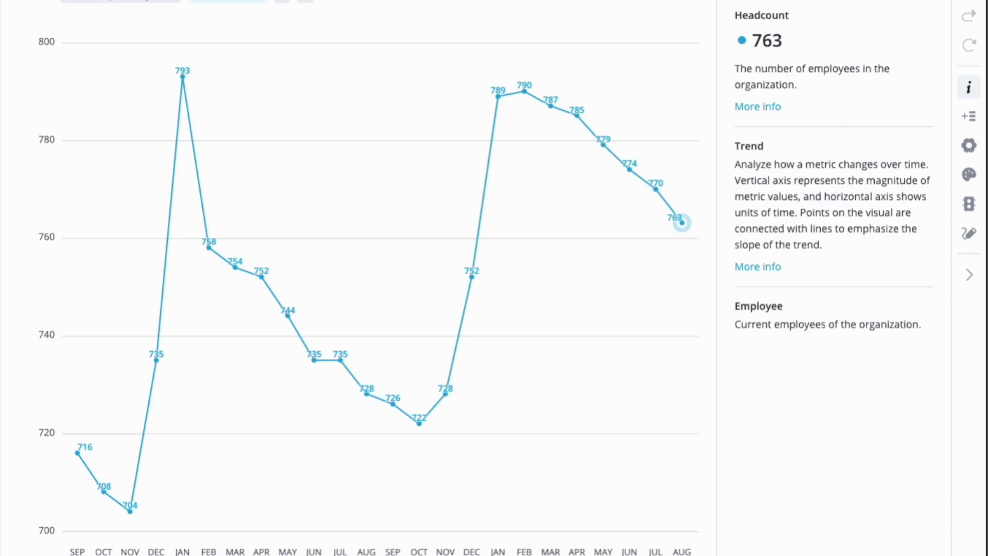
pyautogui.click(296, 1)
pyautogui.click(293, 67)
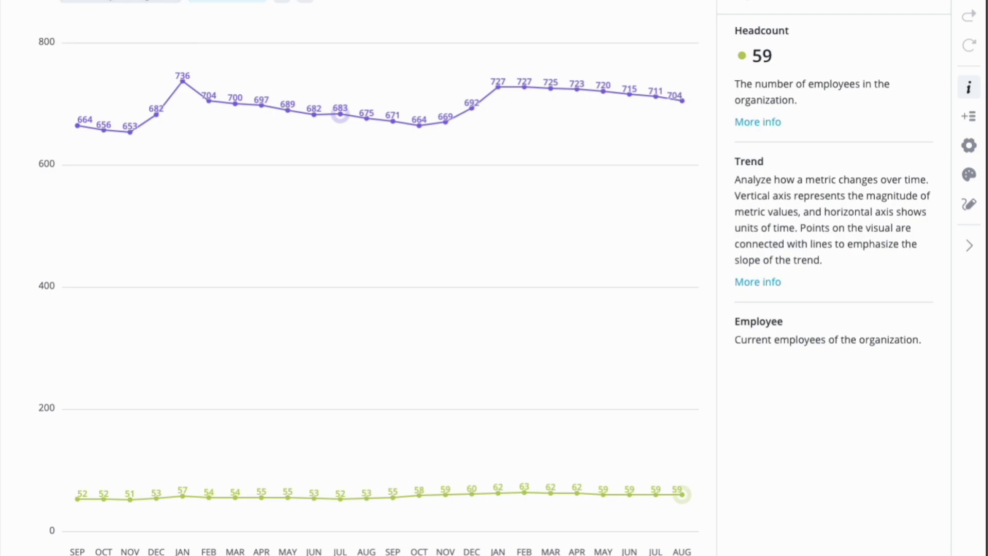
# Step: Change the grouped Headcount chart's visual from Trend to Breakdown
pyautogui.click(57, 1)
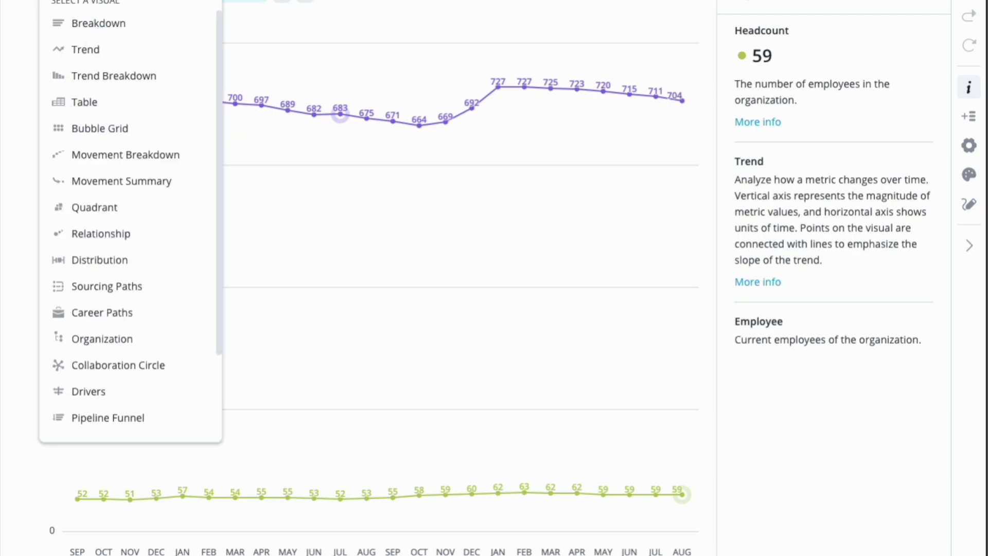
pyautogui.click(92, 25)
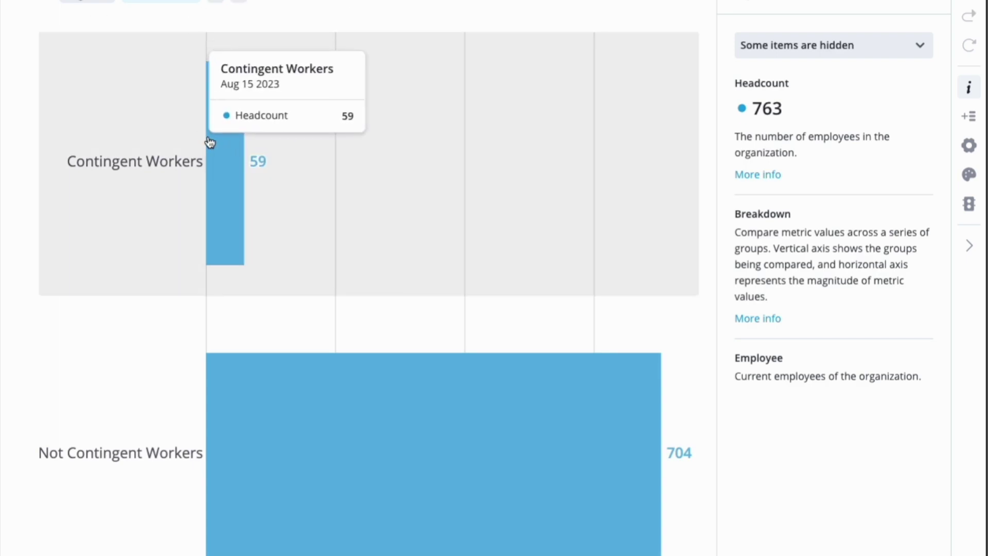
pyautogui.moveTo(358, 431)
pyautogui.moveTo(303, 280)
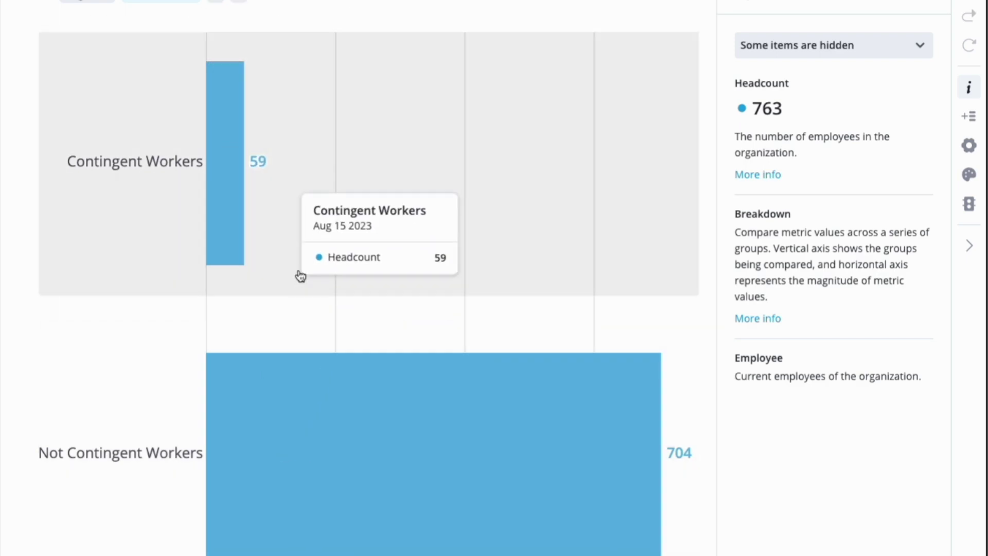
# Step: Drill into the Contingent Workers bar, examine its employment type members, and remove the drill-down filter
pyautogui.click(233, 206)
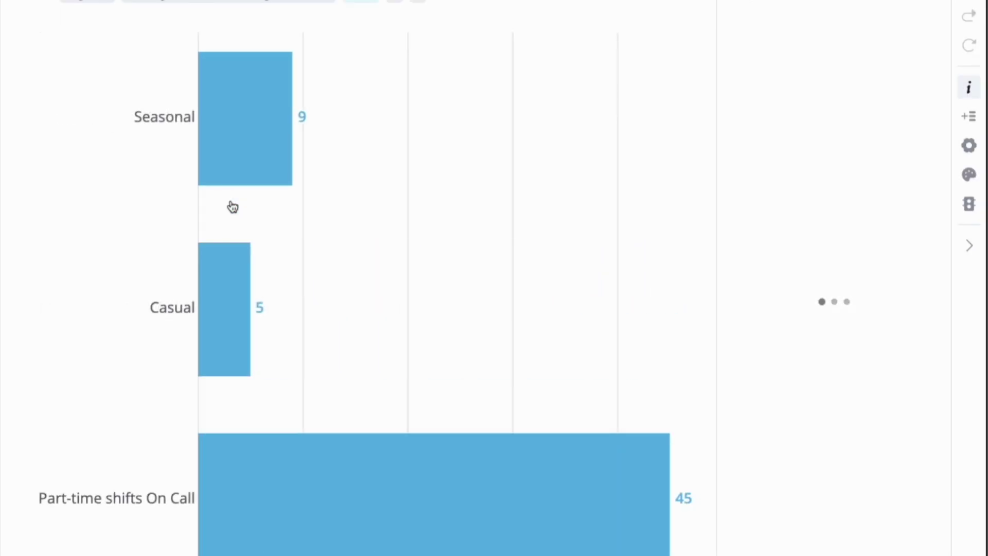
pyautogui.moveTo(260, 159)
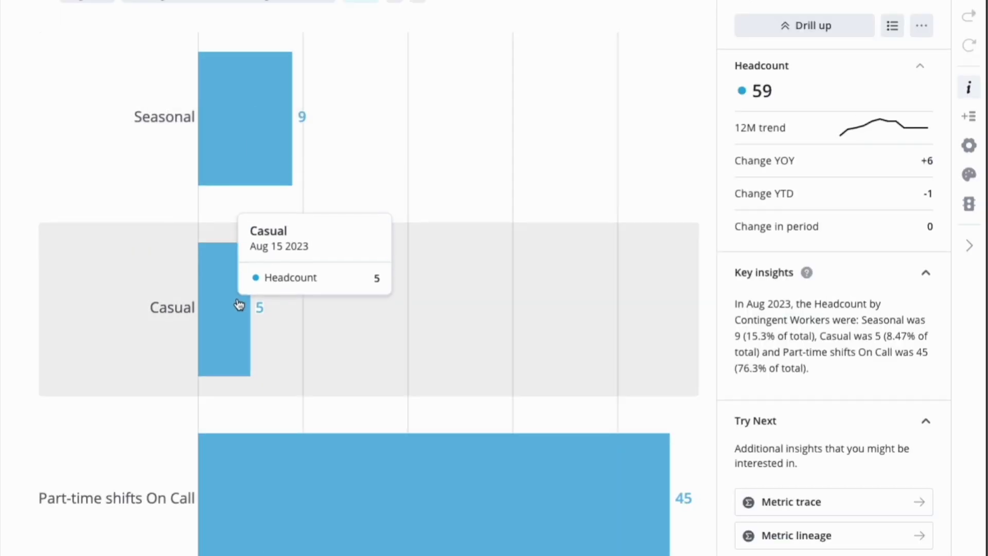
pyautogui.moveTo(292, 506)
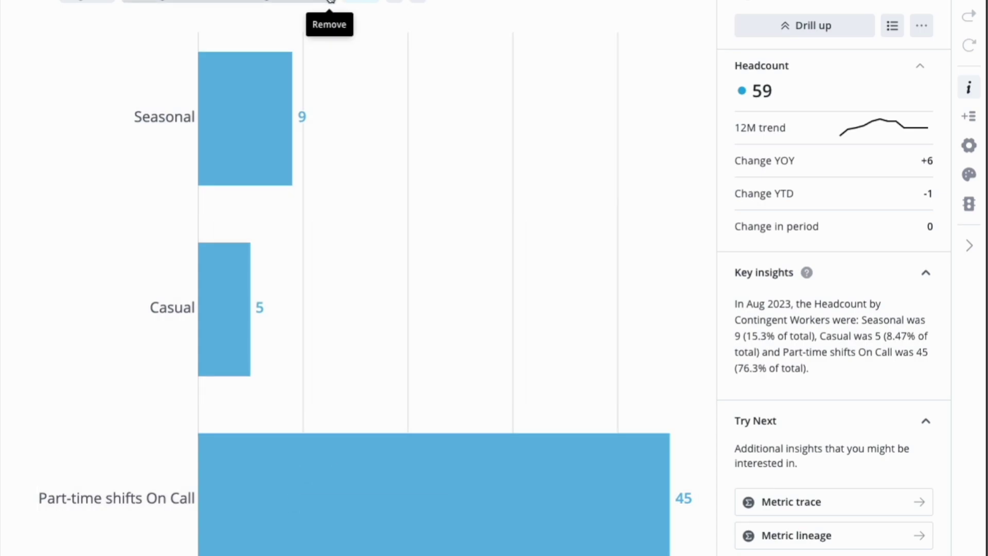
pyautogui.click(330, 1)
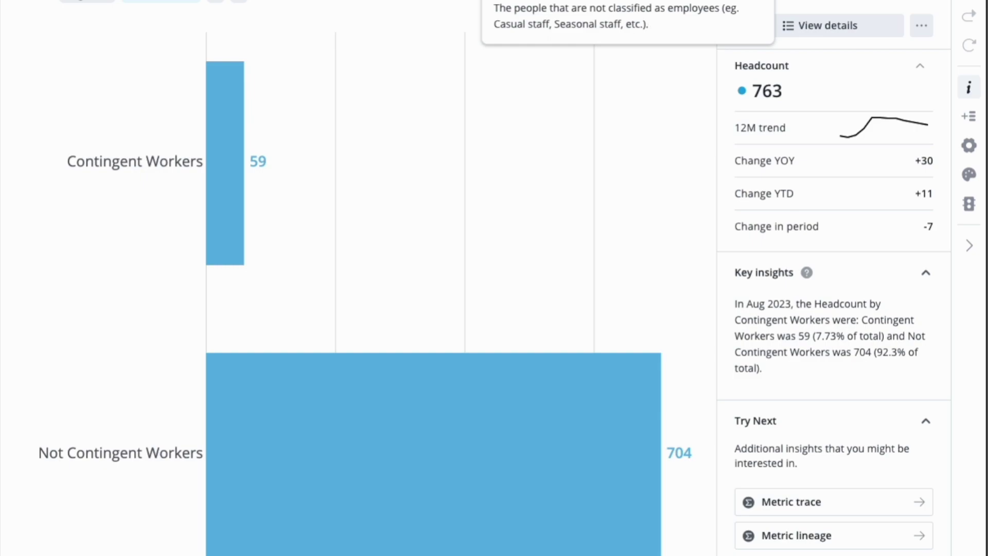
# Step: Browse the Employee grouping attributes under the Demographics and Organization categories for Contingent Workers
pyautogui.click(396, 2)
pyautogui.click(355, 154)
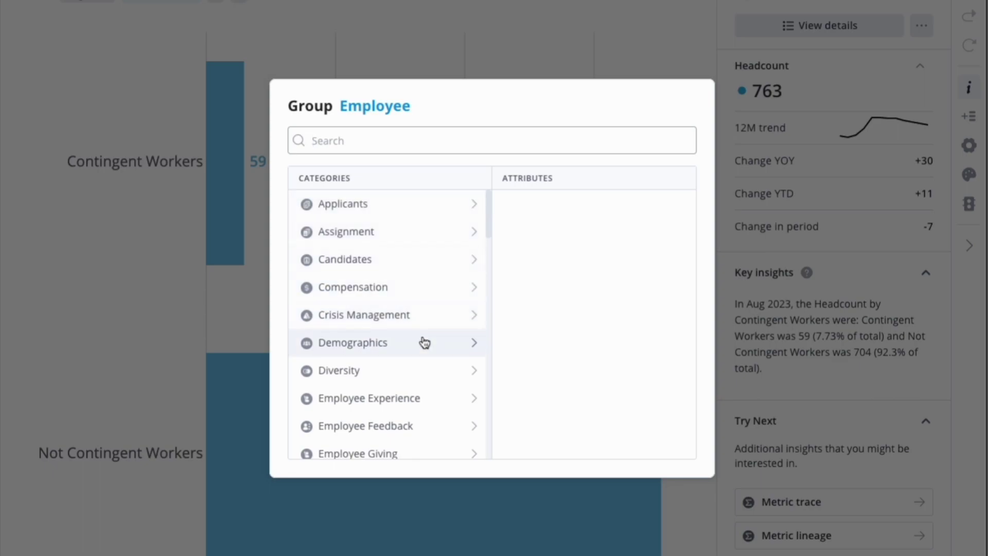
pyautogui.click(407, 348)
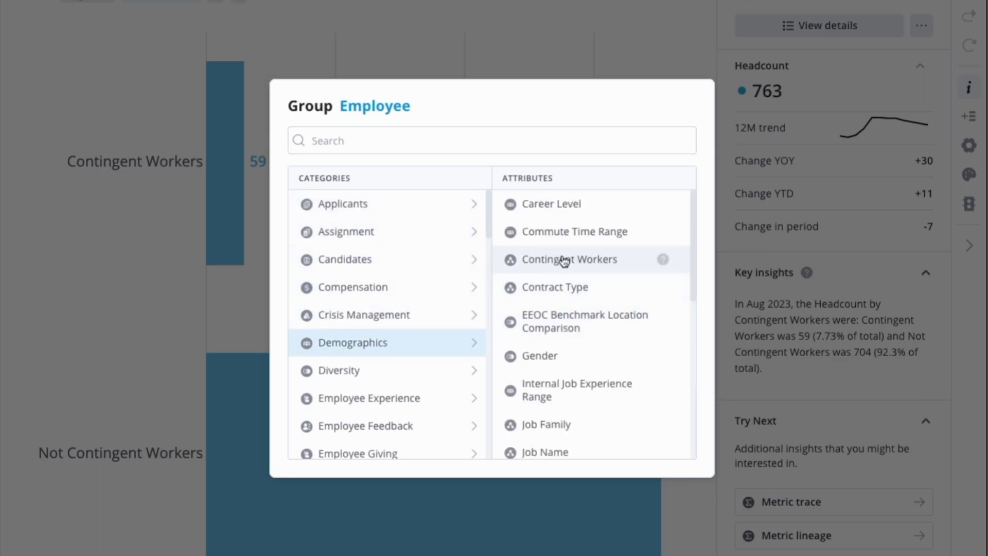
pyautogui.scroll(-4, 386, 386)
pyautogui.scroll(-11, 386, 387)
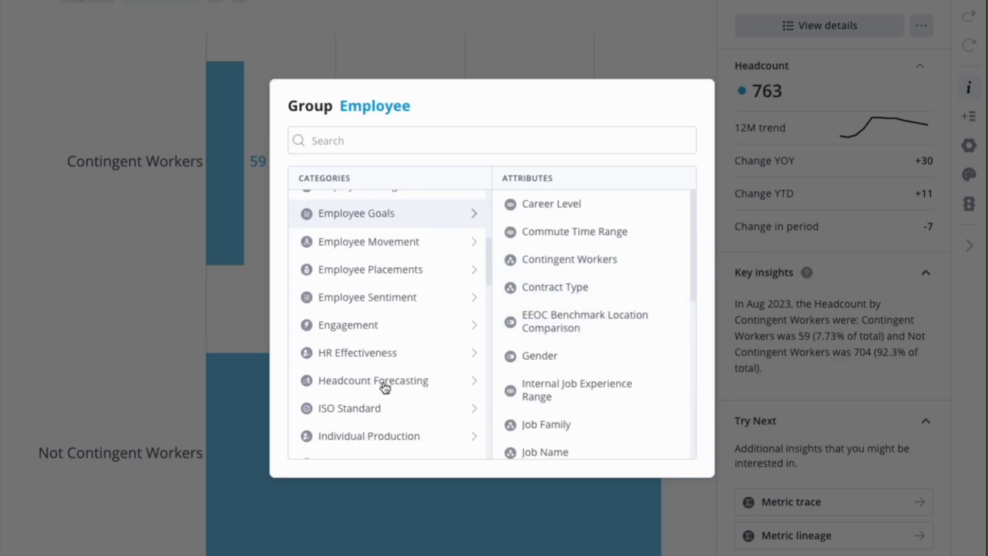
pyautogui.scroll(-11, 386, 388)
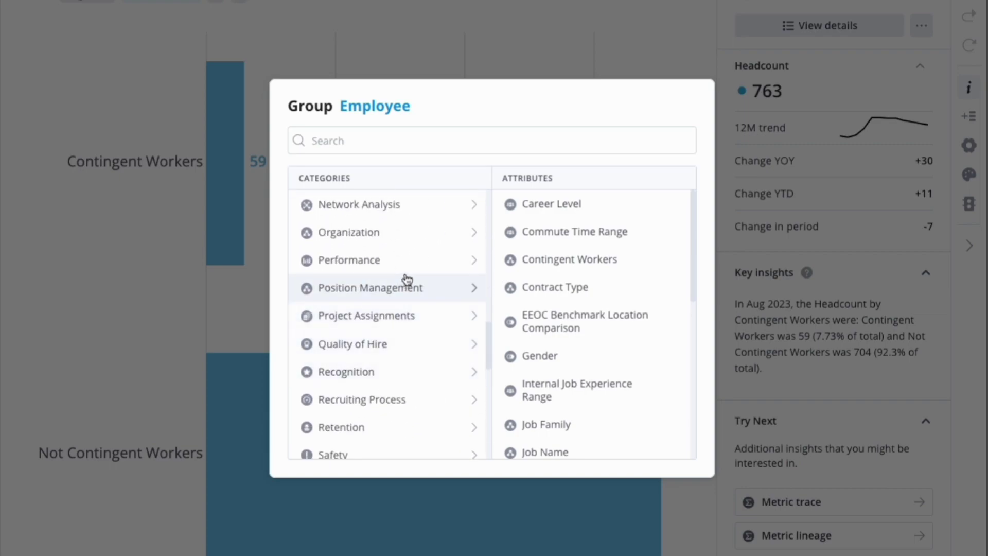
pyautogui.click(428, 234)
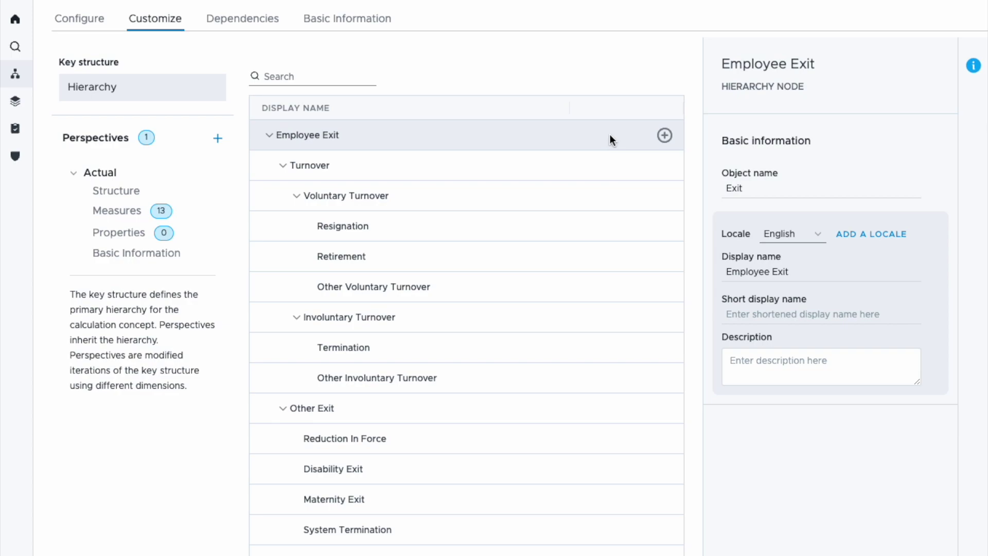
# Step: Examine the Employee Exit, Turnover, Voluntary Turnover and Resignation nodes in the key structure hierarchy
pyautogui.click(313, 137)
pyautogui.click(322, 165)
pyautogui.click(339, 196)
pyautogui.click(348, 224)
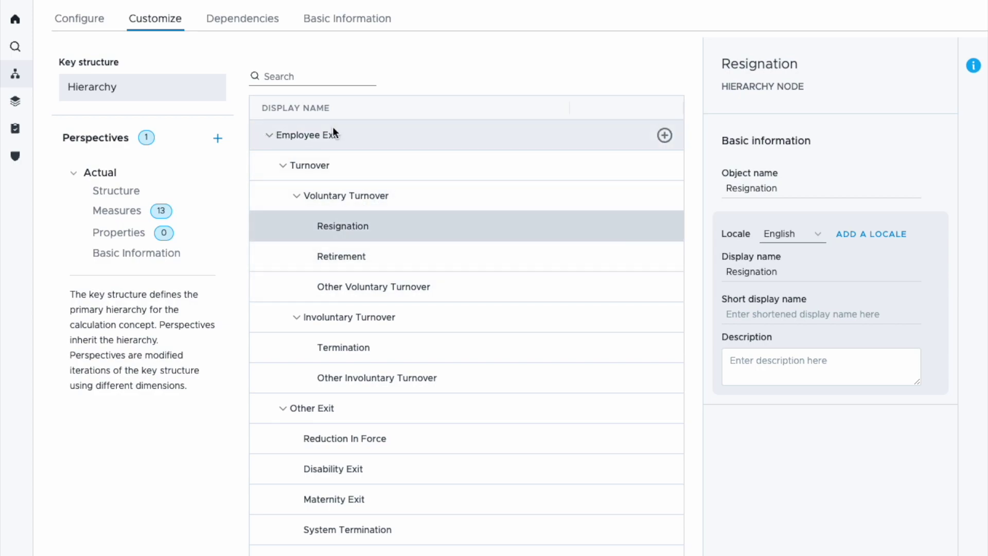
# Step: Add a child node with the display name Seasonal under Employee Exit in the key structure
pyautogui.click(665, 135)
pyautogui.click(554, 222)
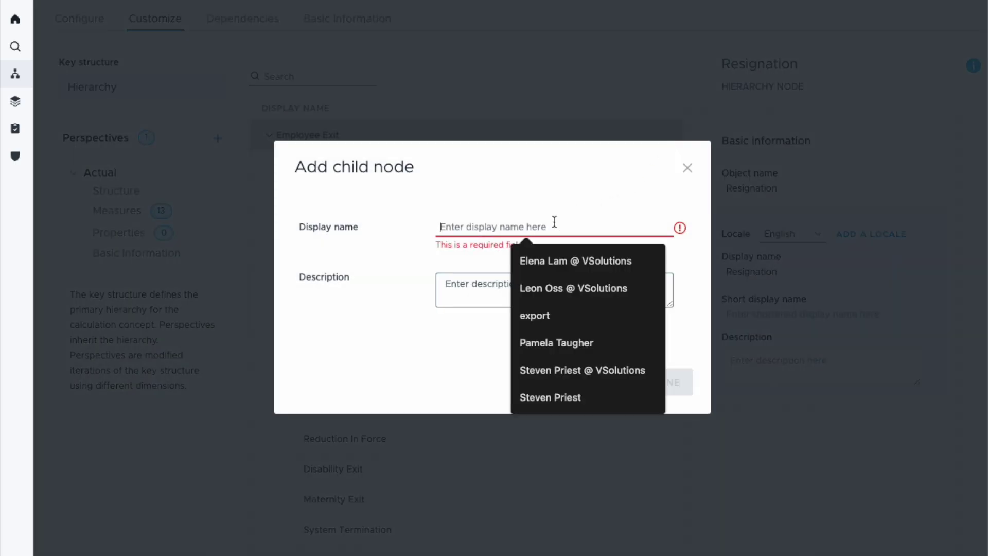
pyautogui.write('Seasonal')
pyautogui.click(664, 376)
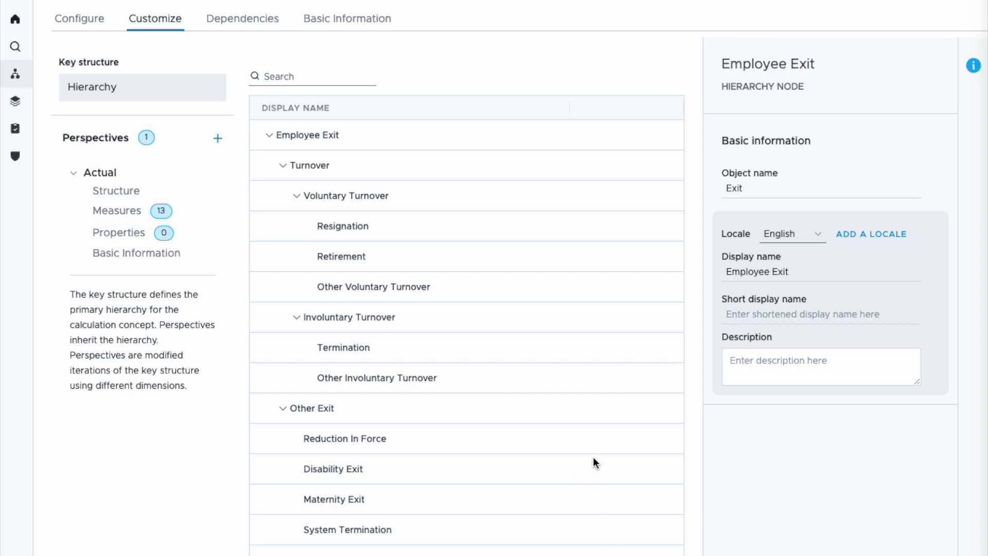
# Step: In the Actual perspective's structure, enable Other Voluntary Turnover and Other Involuntary Turnover and disable each again
pyautogui.click(133, 194)
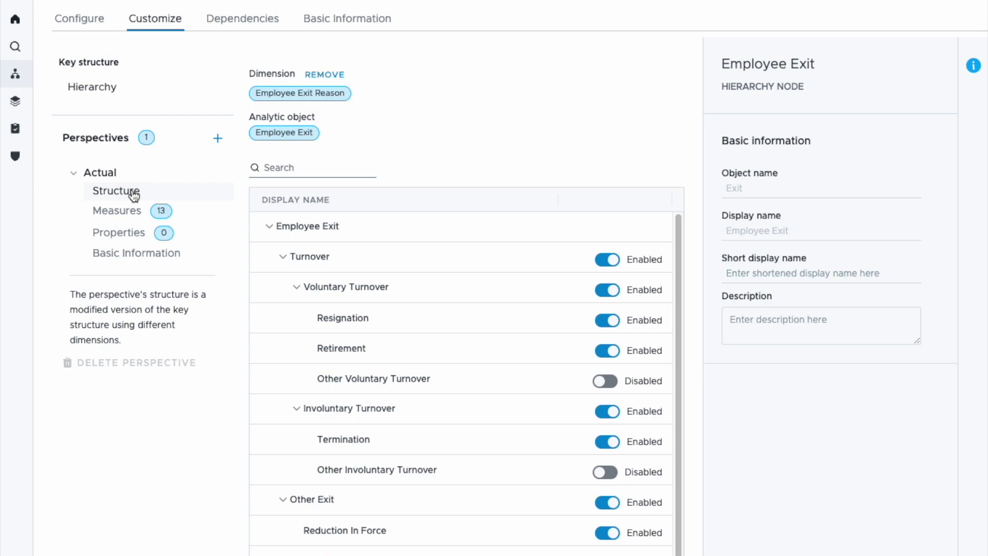
pyautogui.click(134, 194)
pyautogui.click(611, 381)
pyautogui.click(611, 381)
pyautogui.click(609, 472)
pyautogui.click(611, 472)
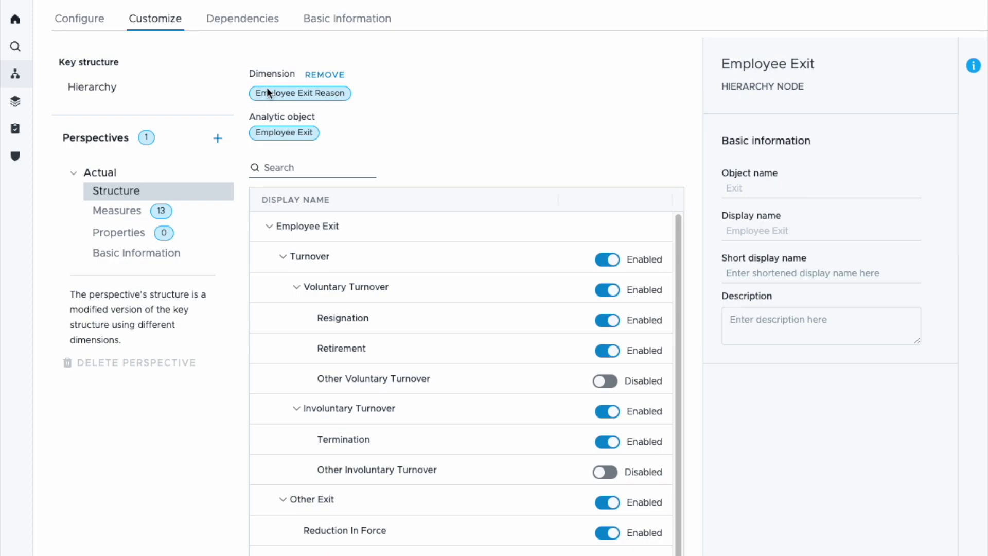
# Step: Remove the Medical reasons member from Disability Exit in the Actual perspective's configuration
pyautogui.click(90, 24)
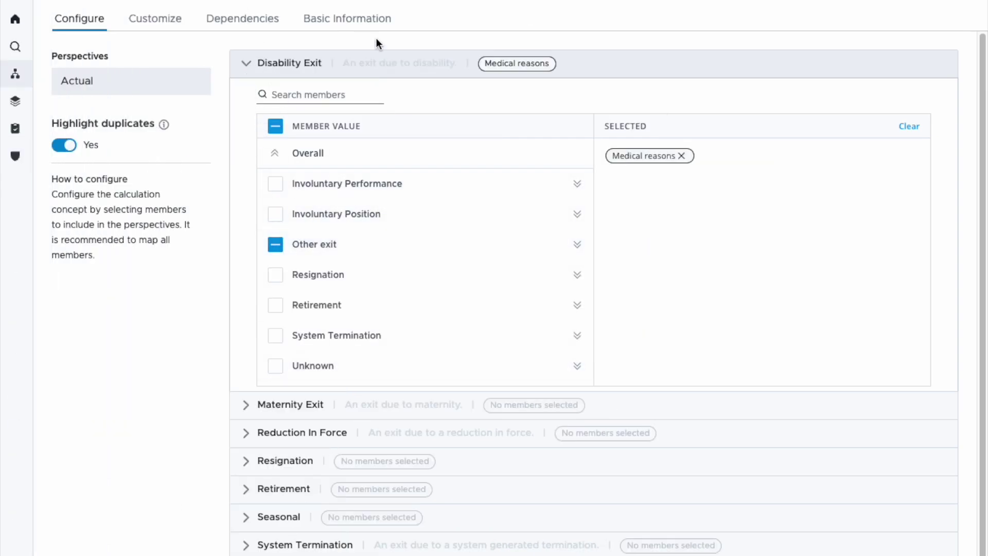
pyautogui.click(682, 157)
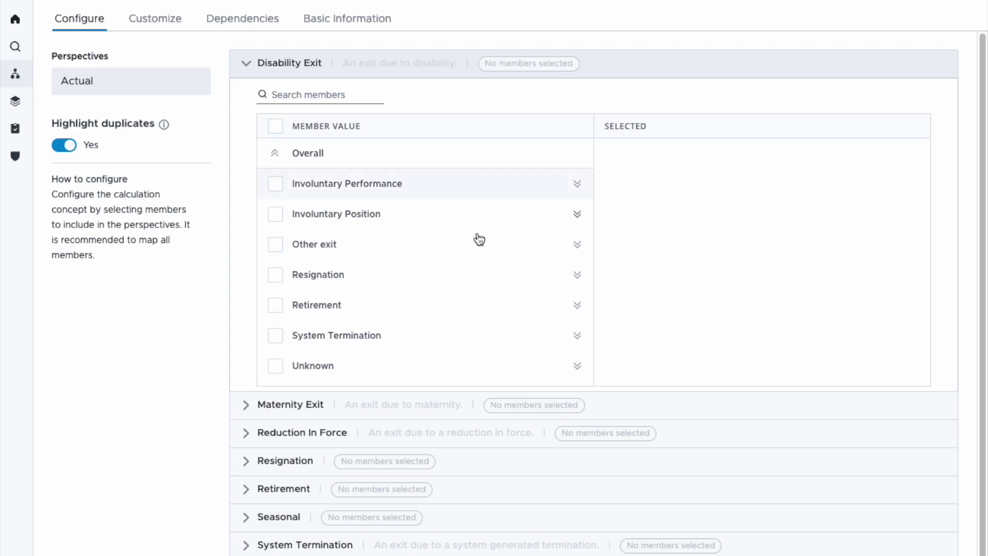
pyautogui.doubleClick(246, 62)
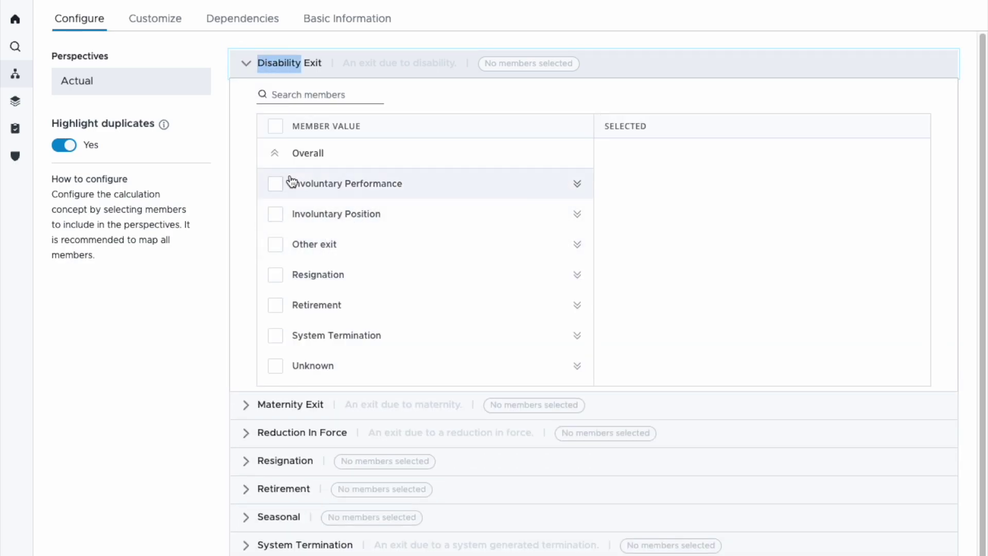
# Step: Map the Medical reasons member under Other exit to Disability Exit, and look over the members available for Maternity Exit
pyautogui.click(577, 245)
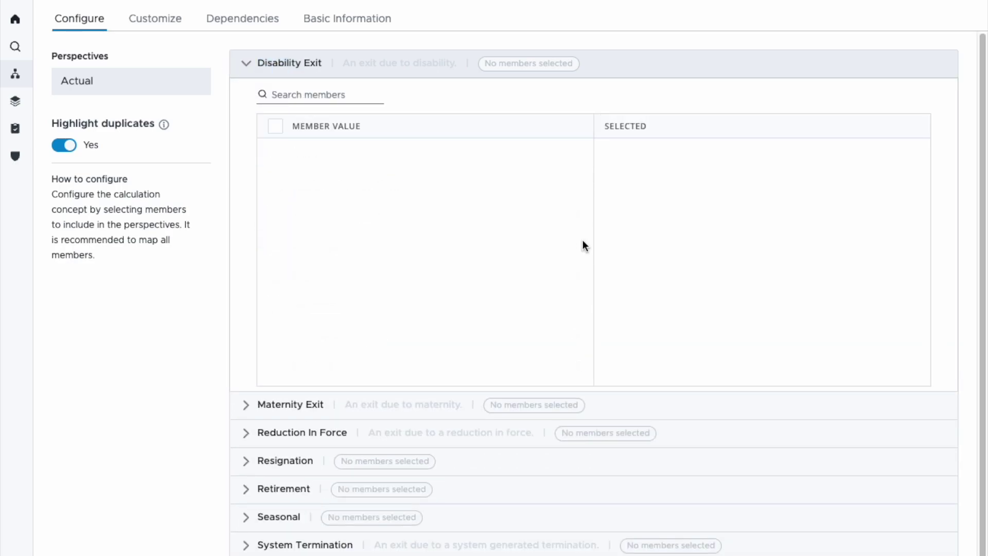
pyautogui.click(331, 220)
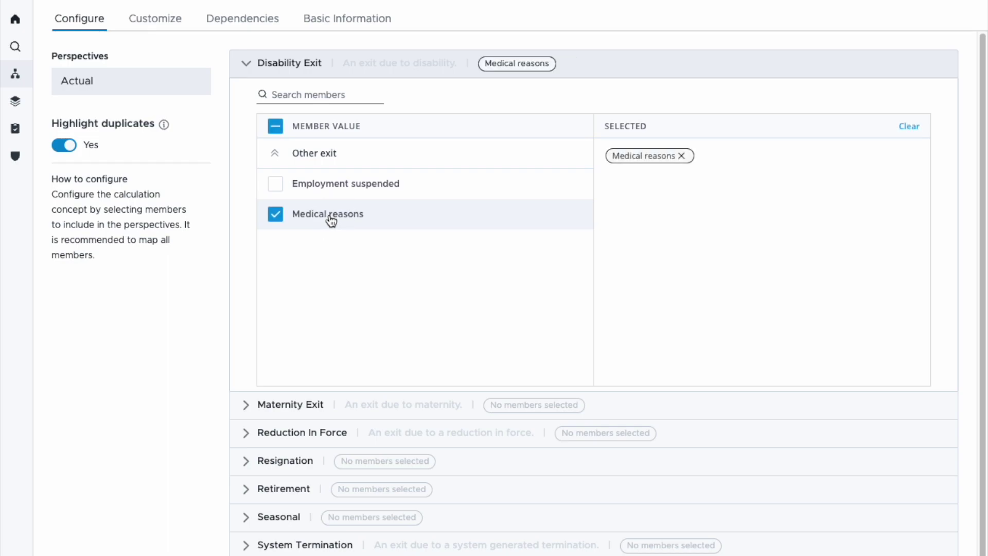
pyautogui.click(249, 66)
pyautogui.click(246, 96)
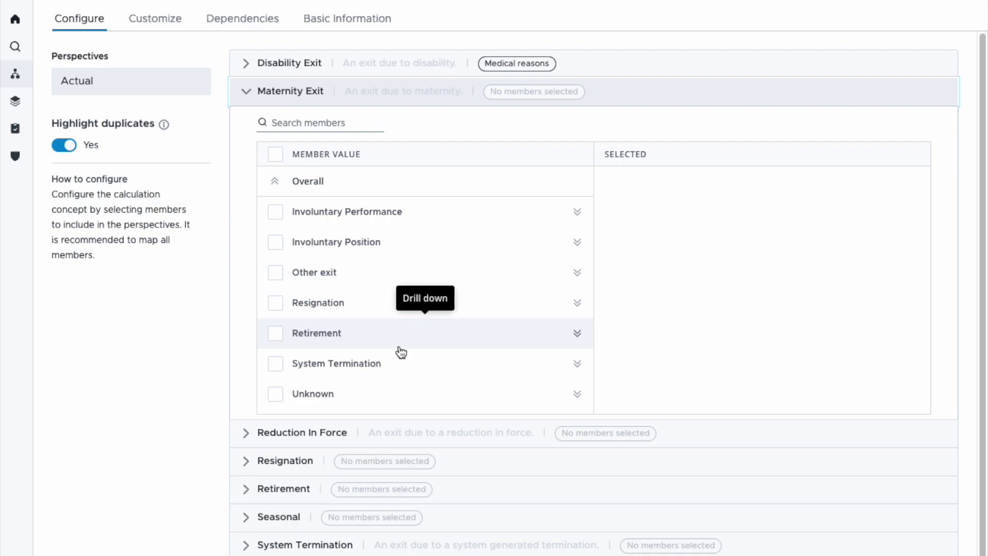
pyautogui.click(287, 99)
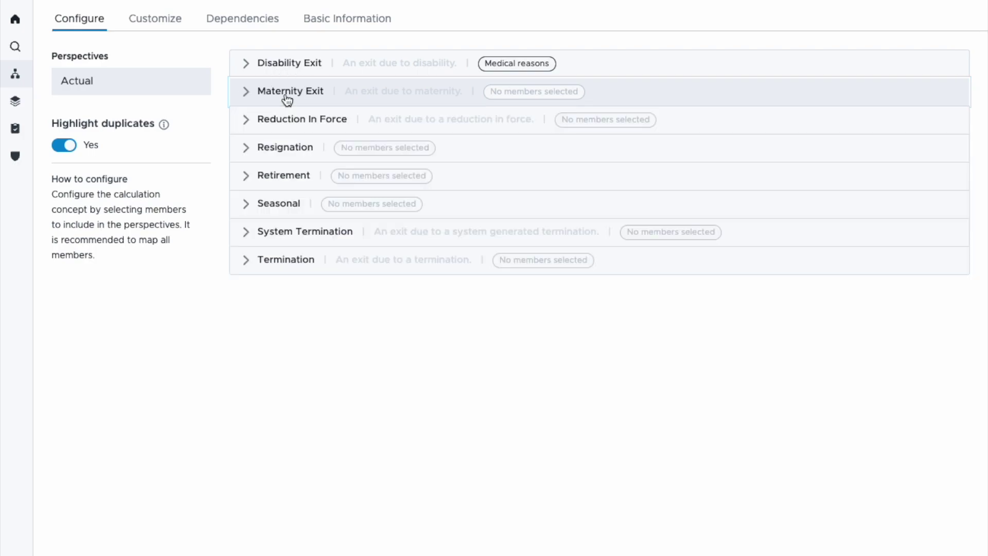
# Step: Map the Position eliminated member under Involuntary Position to Reduction In Force
pyautogui.click(317, 131)
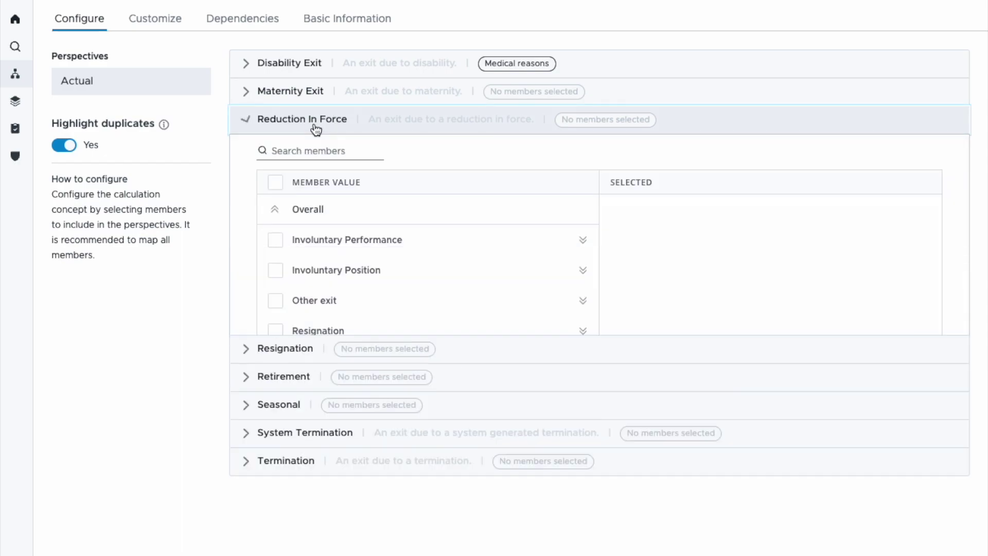
pyautogui.click(388, 271)
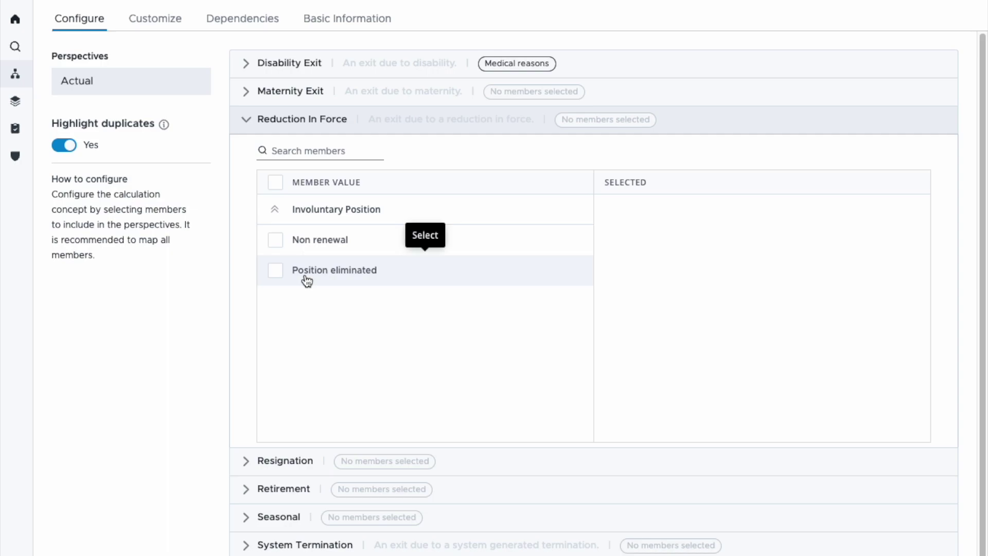
pyautogui.click(277, 273)
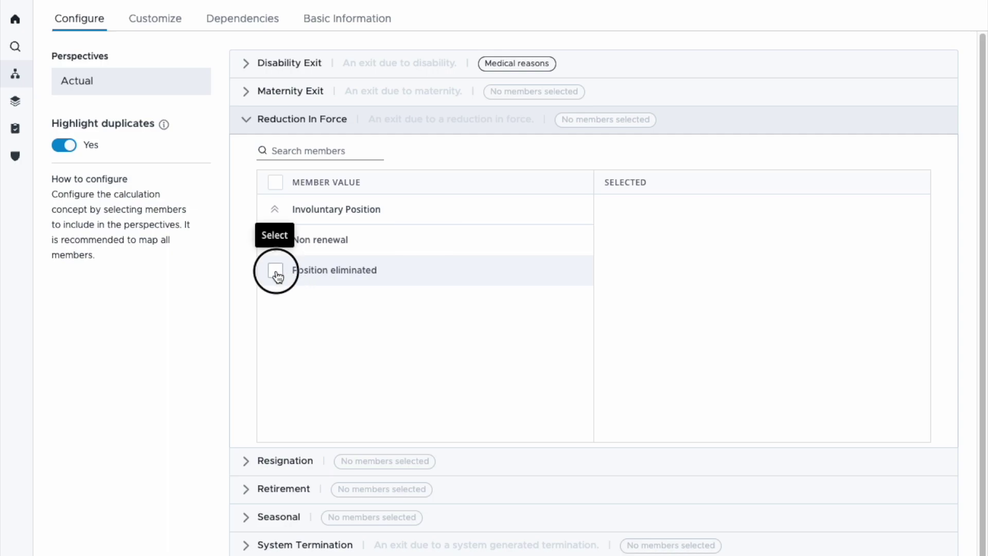
pyautogui.click(282, 120)
# Step: Map the Resignation member to the Resignation node and the Retirement member to the Retirement node
pyautogui.click(302, 151)
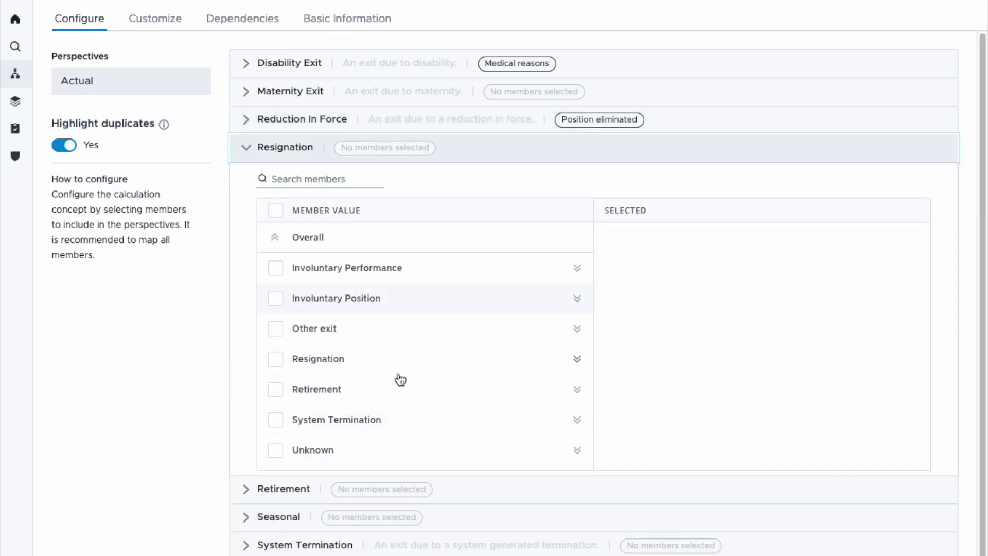
pyautogui.click(276, 359)
pyautogui.click(302, 155)
pyautogui.click(306, 178)
pyautogui.click(285, 421)
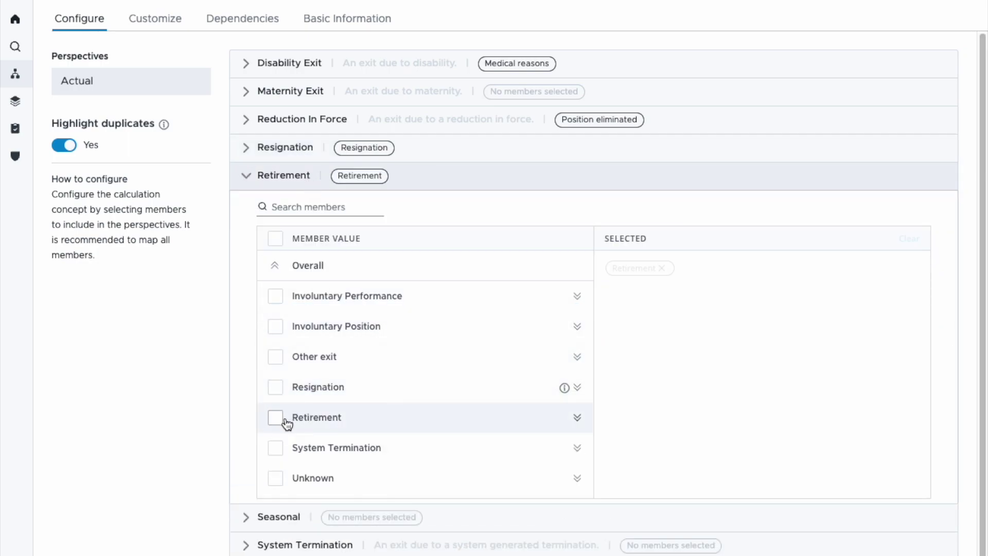
pyautogui.click(297, 181)
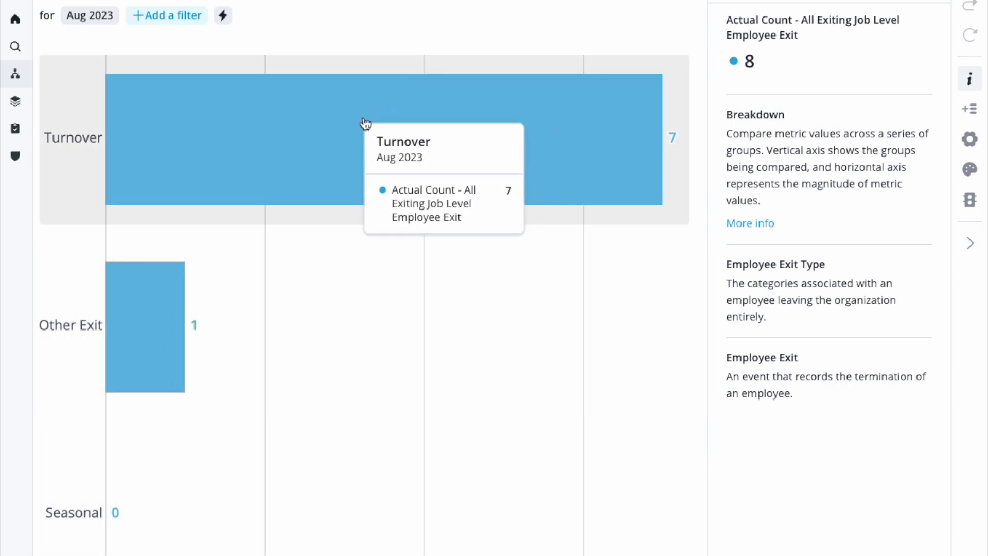
# Step: Drill down in the employee exit breakdown chart from Turnover into Voluntary Turnover
pyautogui.click(364, 122)
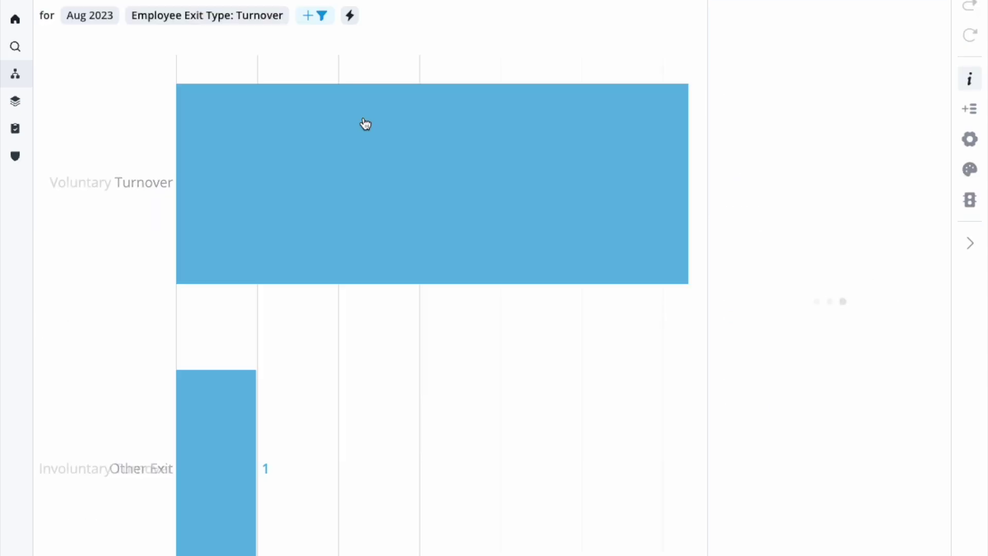
pyautogui.click(322, 188)
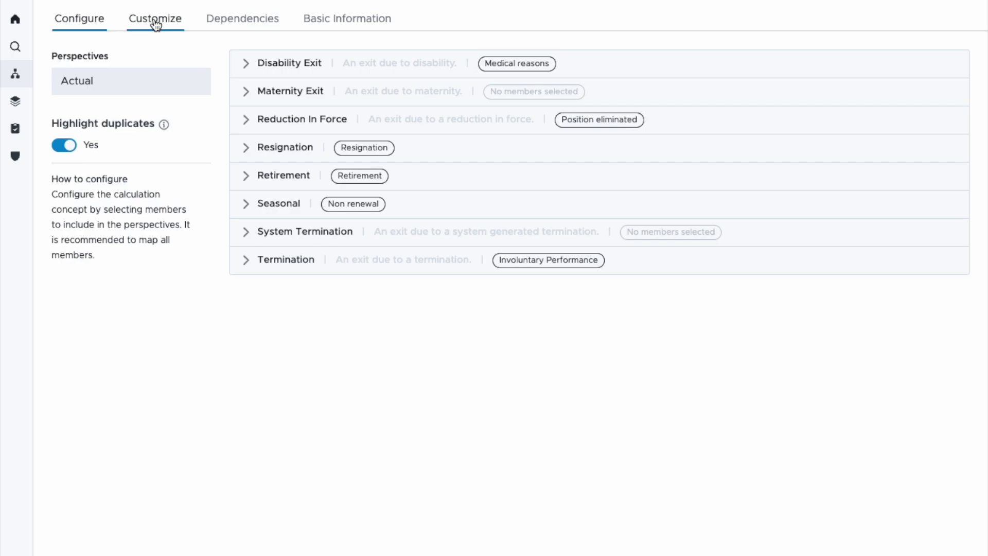
# Step: In the concept's customization, check the Actual perspective's basic information and display its Count measure
pyautogui.click(156, 24)
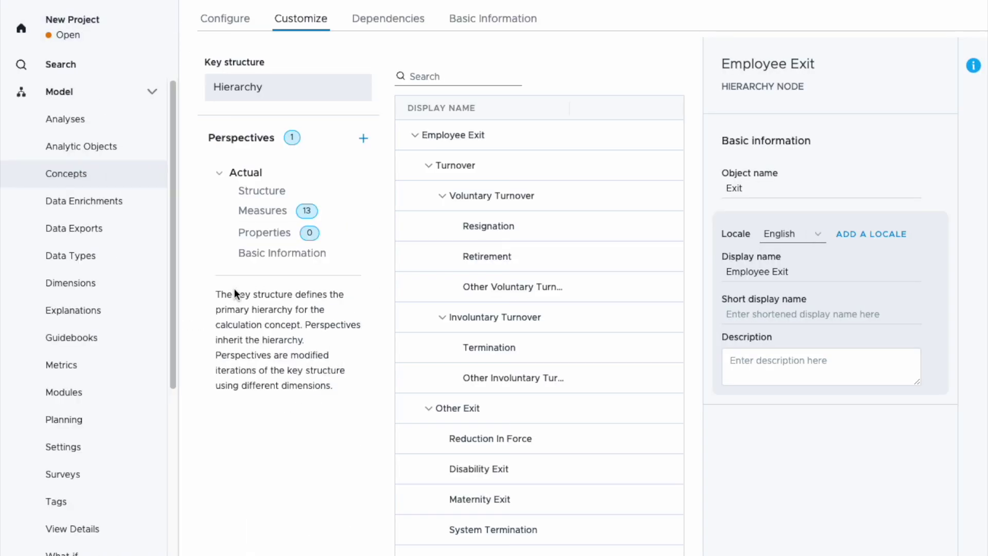
pyautogui.click(265, 257)
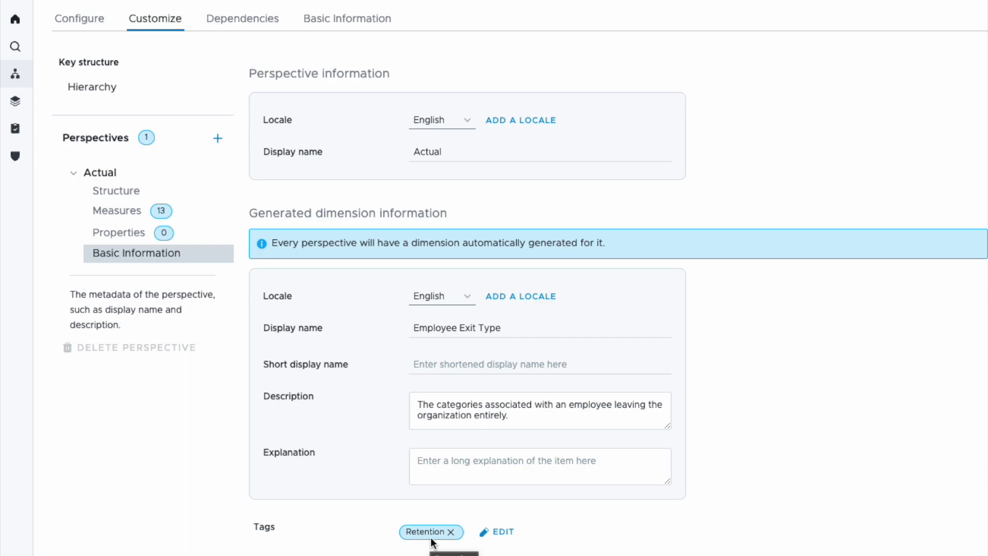
pyautogui.click(120, 211)
pyautogui.click(366, 101)
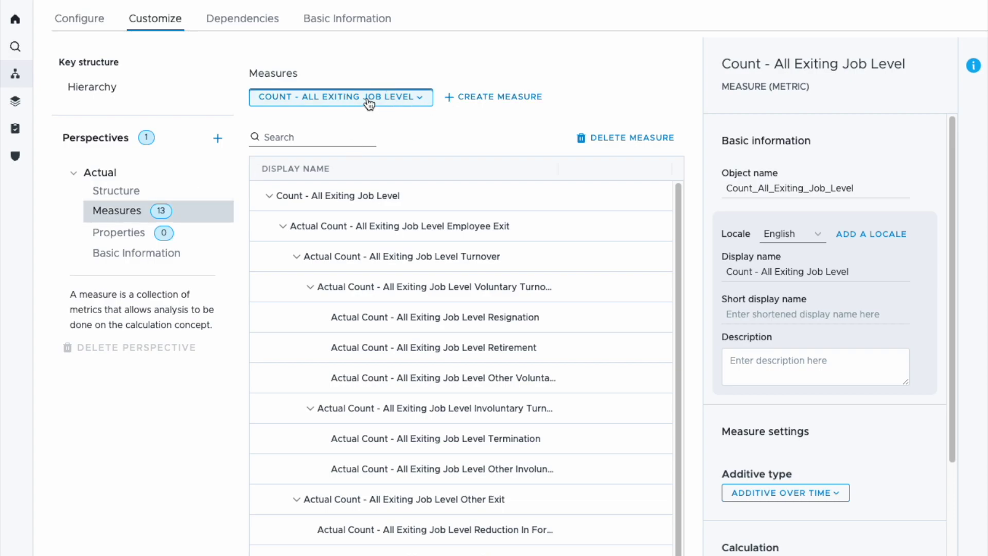
pyautogui.click(313, 264)
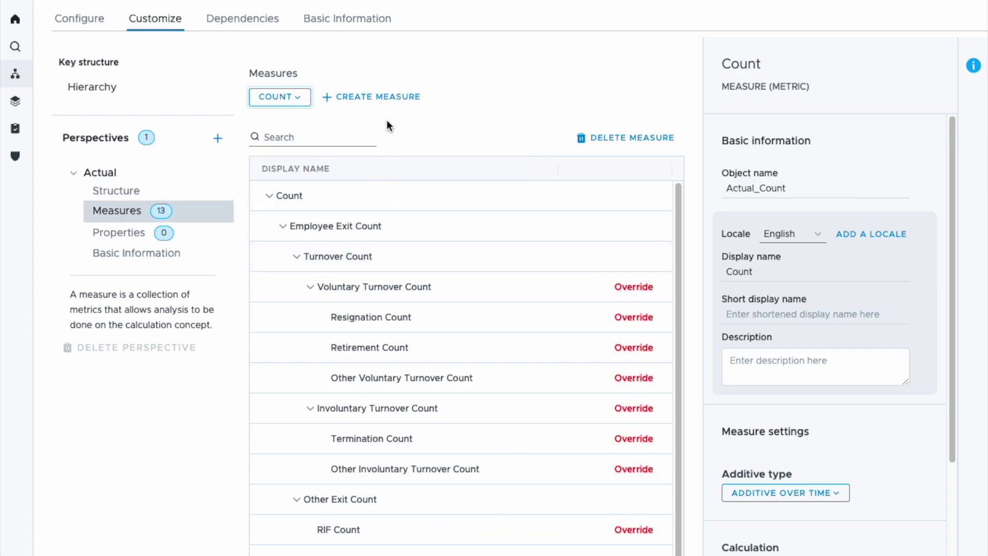
pyautogui.click(297, 102)
pyautogui.click(577, 52)
# Step: Create a new measure with the display name Rate in the Actual perspective
pyautogui.click(374, 98)
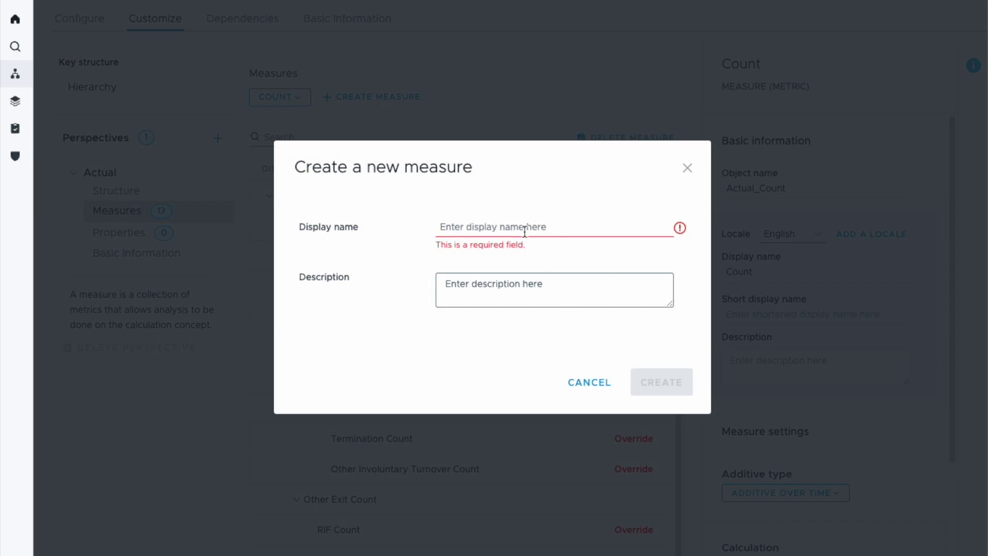
pyautogui.click(524, 227)
pyautogui.write('Rate')
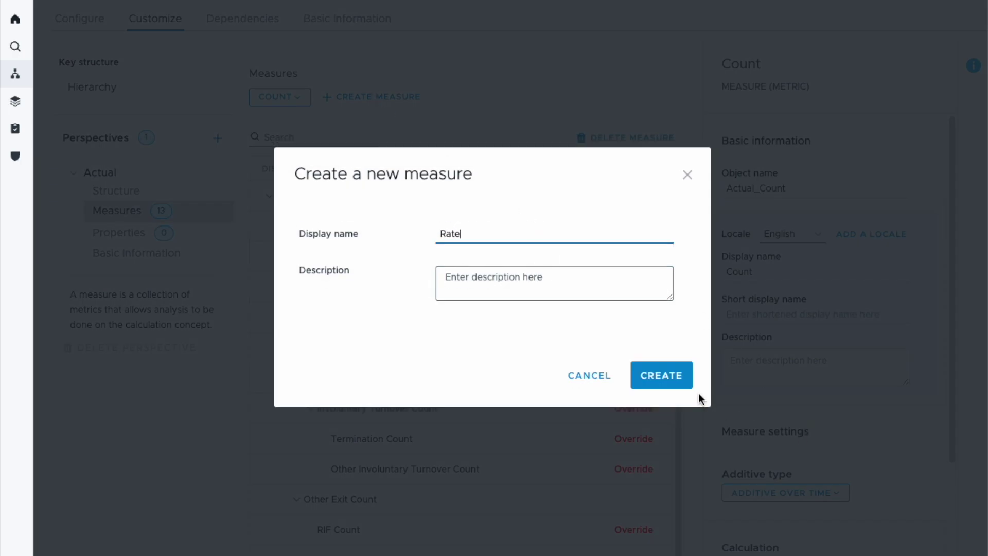
pyautogui.click(674, 380)
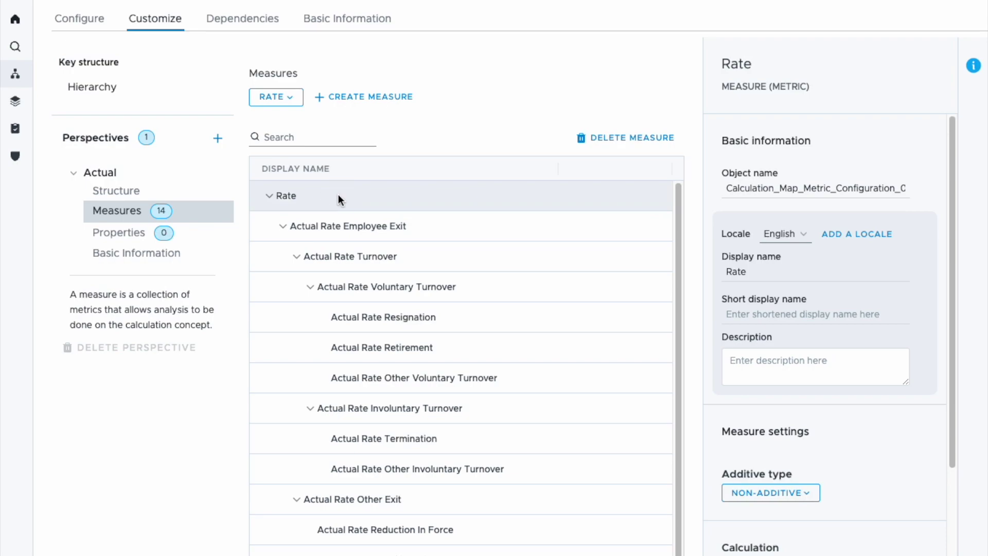
# Step: Open the calculation of the Rate measure for editing
pyautogui.scroll(-2, 789, 525)
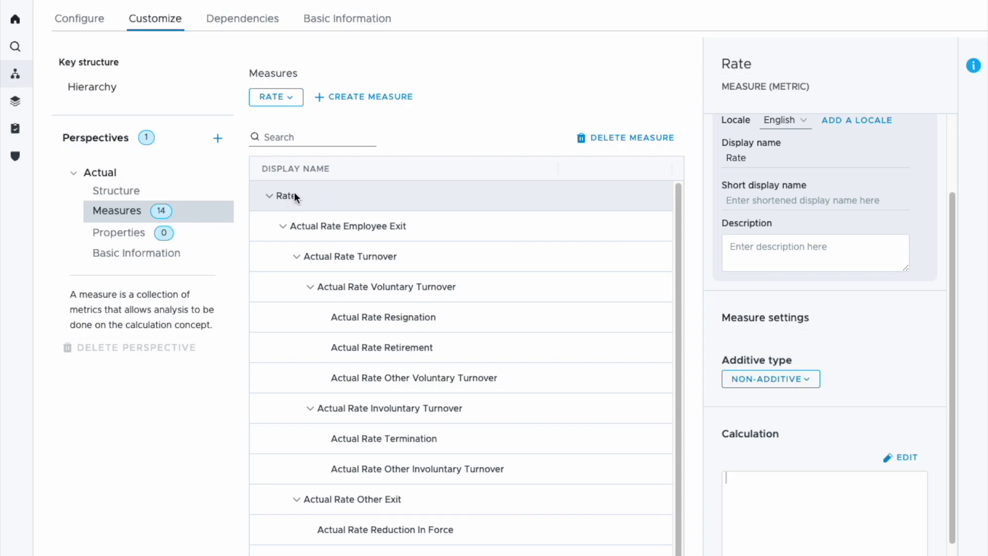
pyautogui.click(295, 196)
pyautogui.click(908, 458)
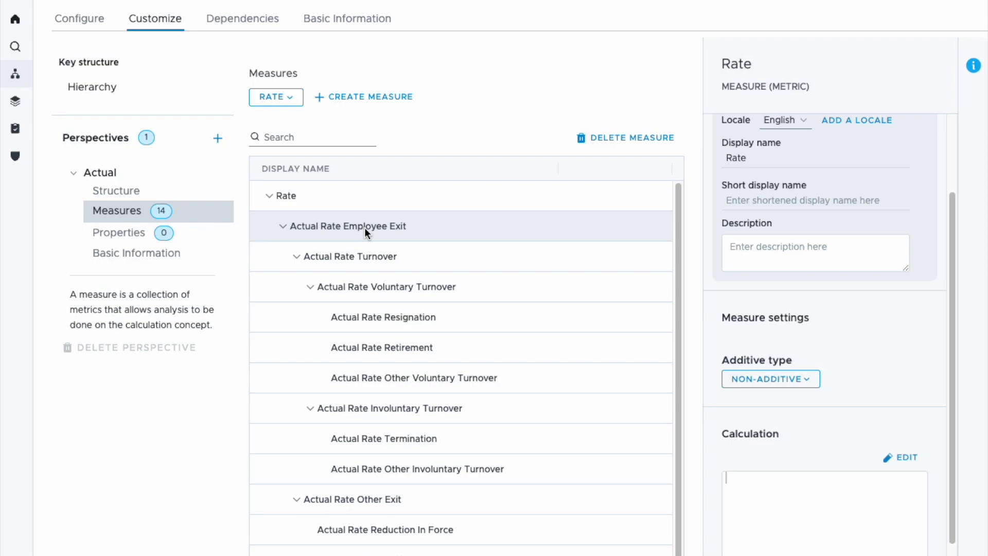
# Step: Examine the Rate metrics for Employee Exit, Turnover, Voluntary Turnover and its child nodes, and return to the Rate measure
pyautogui.click(394, 231)
pyautogui.click(398, 265)
pyautogui.click(403, 286)
pyautogui.click(409, 321)
pyautogui.click(408, 369)
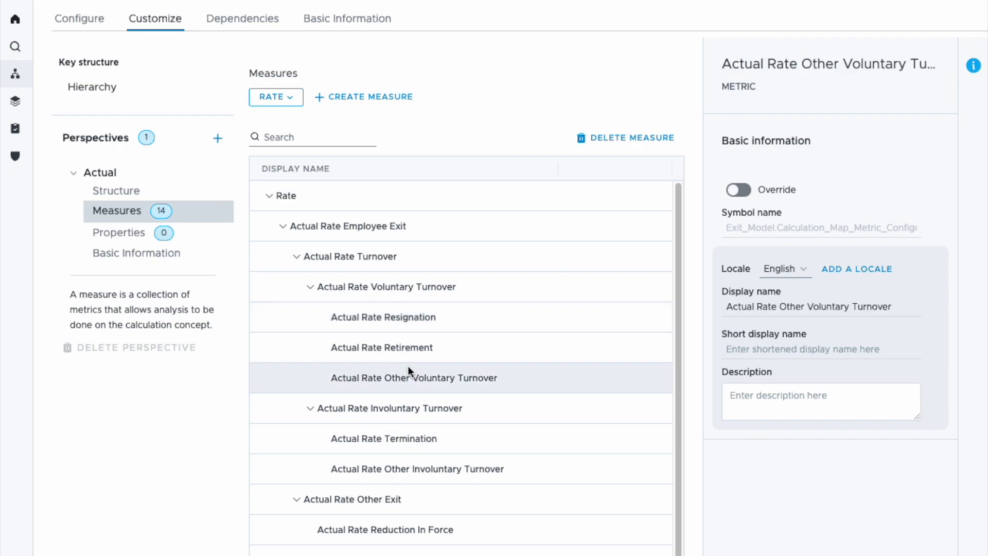
pyautogui.click(410, 346)
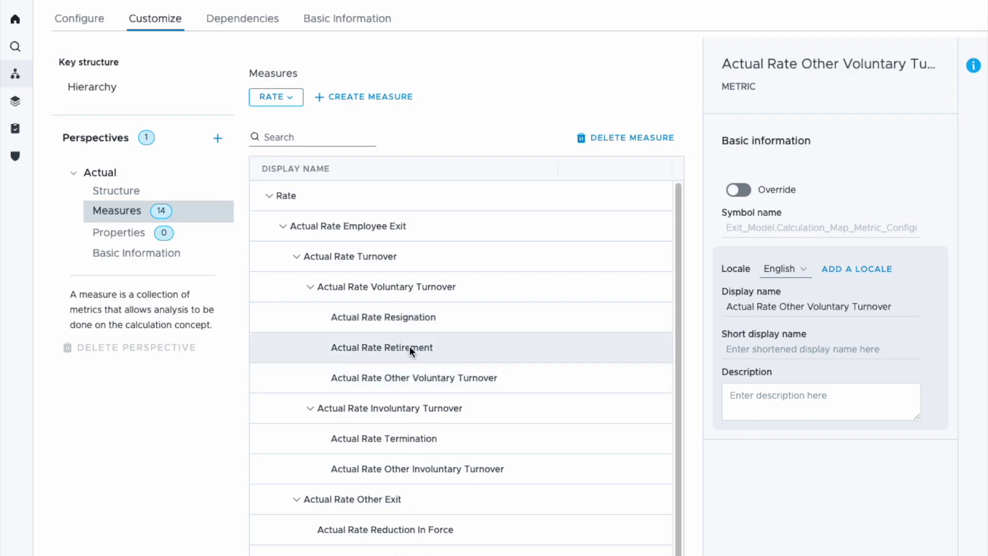
pyautogui.click(341, 203)
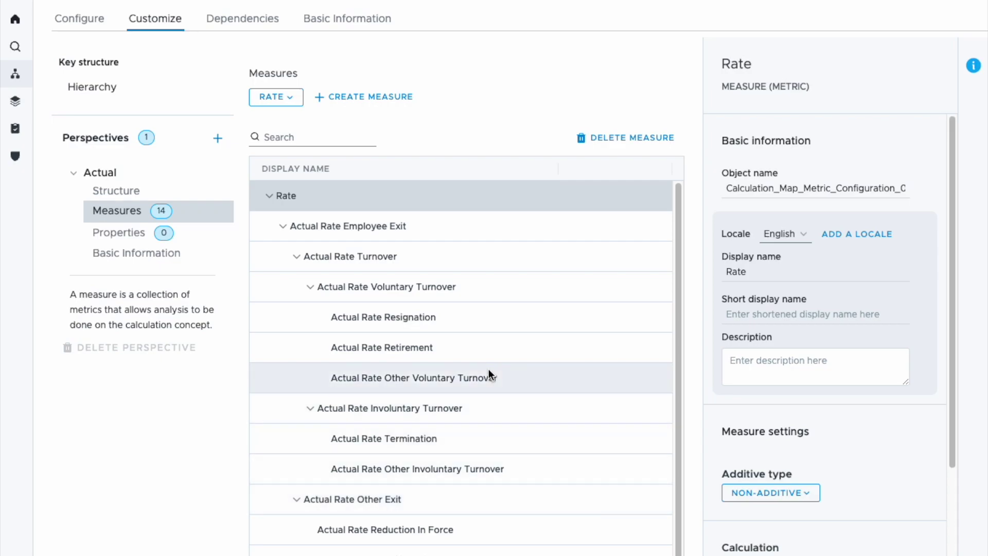
# Step: Open the basic information of the whole Employee Exit calculation concept
pyautogui.click(308, 20)
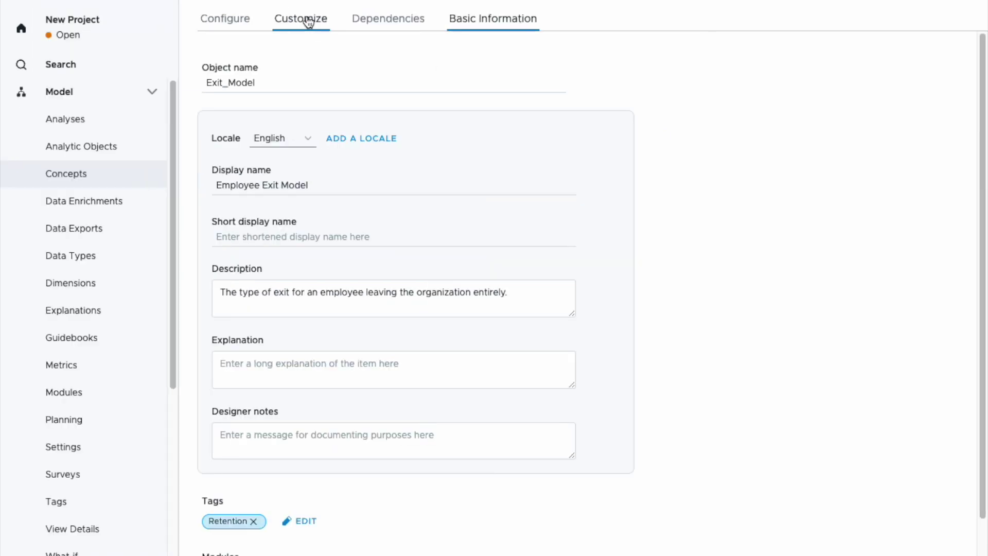